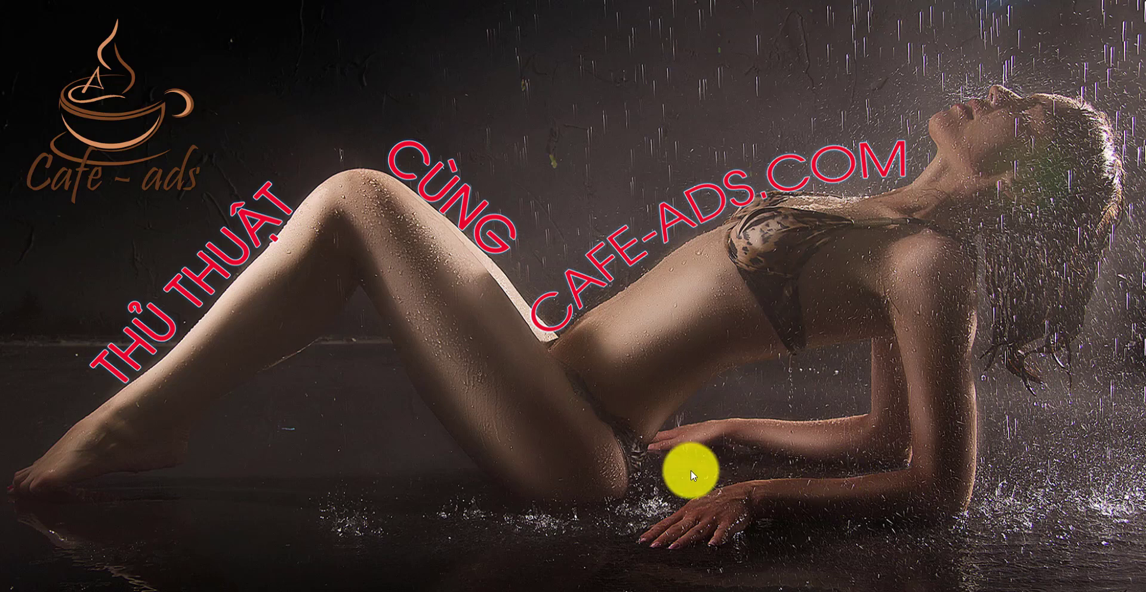
# - Go to the browser, open remove.bg from the thuthuat bookmarks, and choose Select a photo
pyautogui.hotkey('alt', 'Tab')
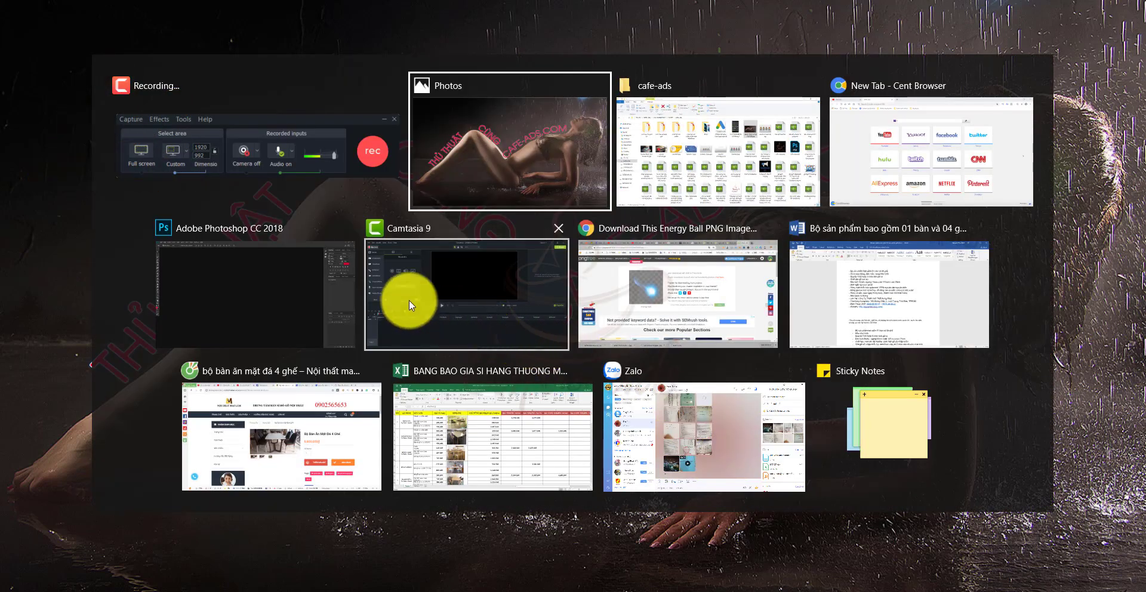
pyautogui.click(916, 153)
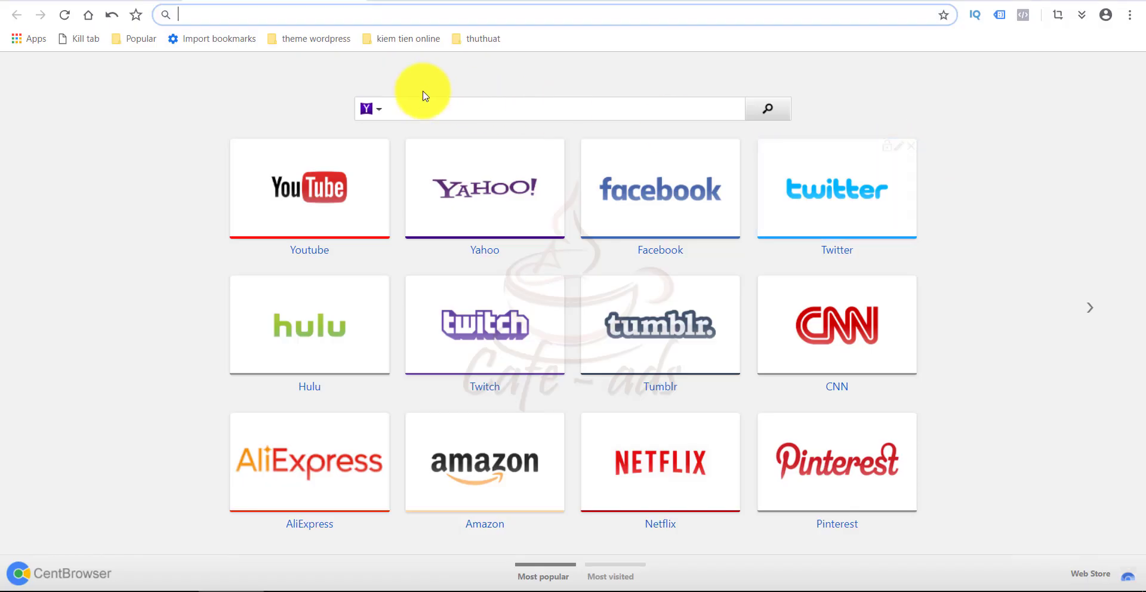
pyautogui.click(485, 39)
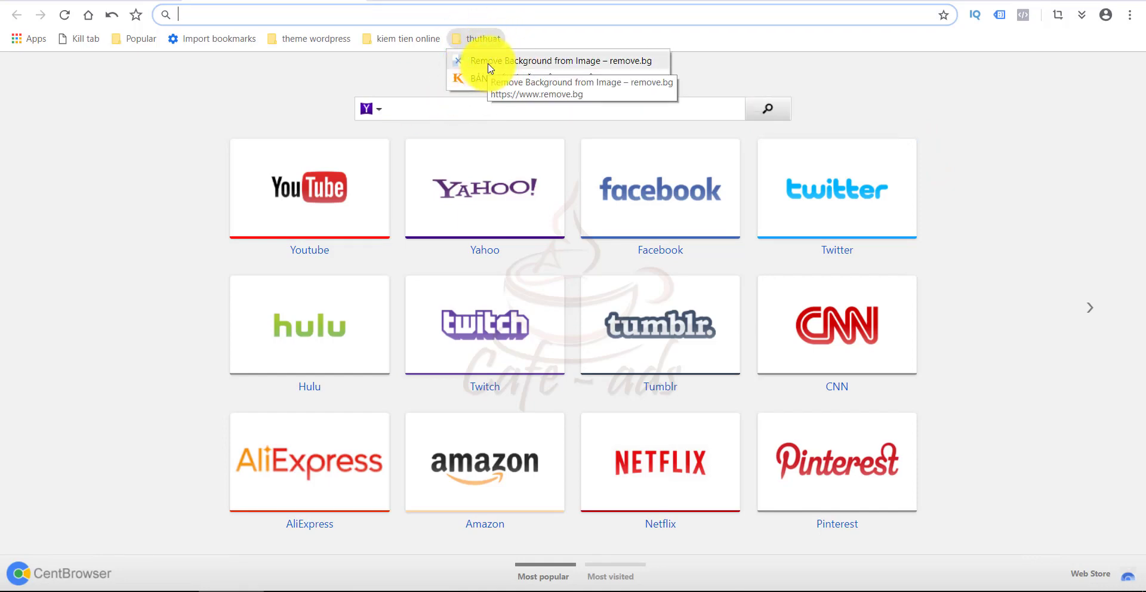
pyautogui.click(488, 63)
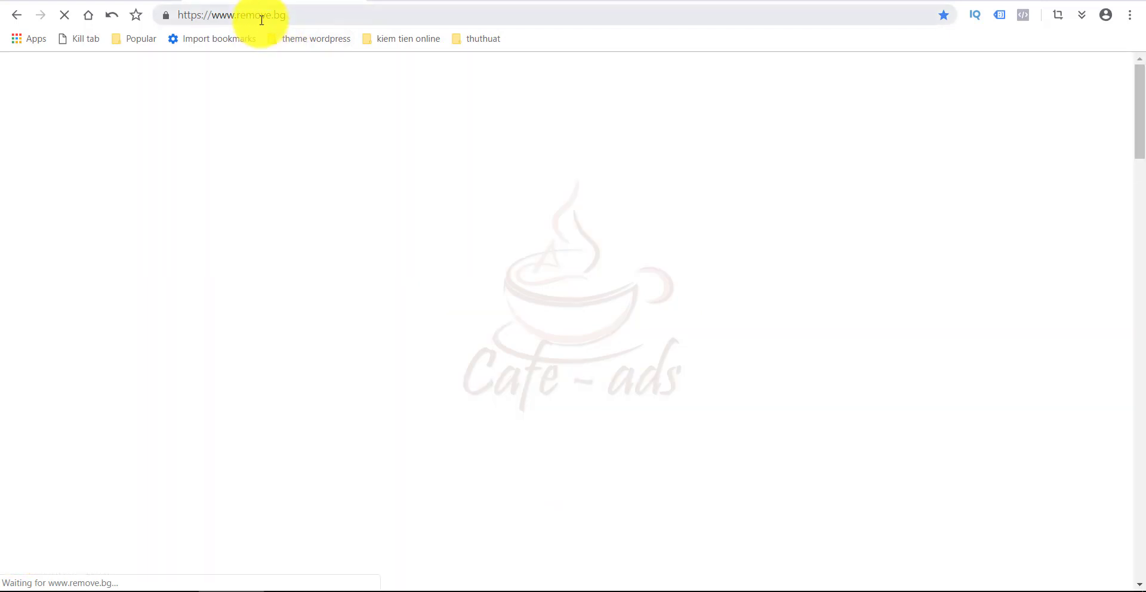
pyautogui.doubleClick(262, 15)
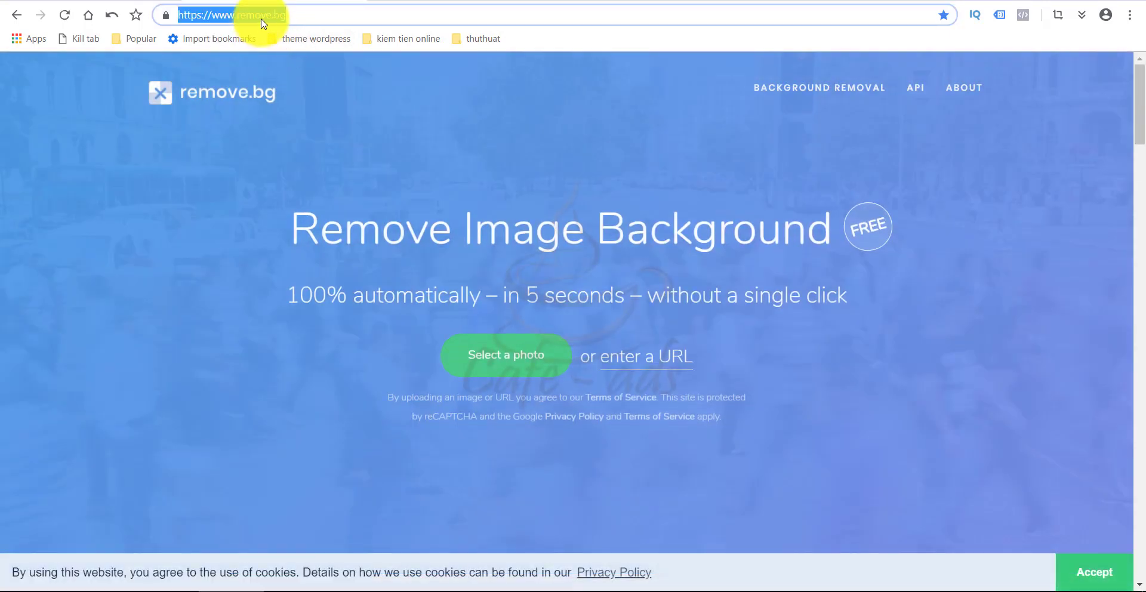
pyautogui.click(503, 365)
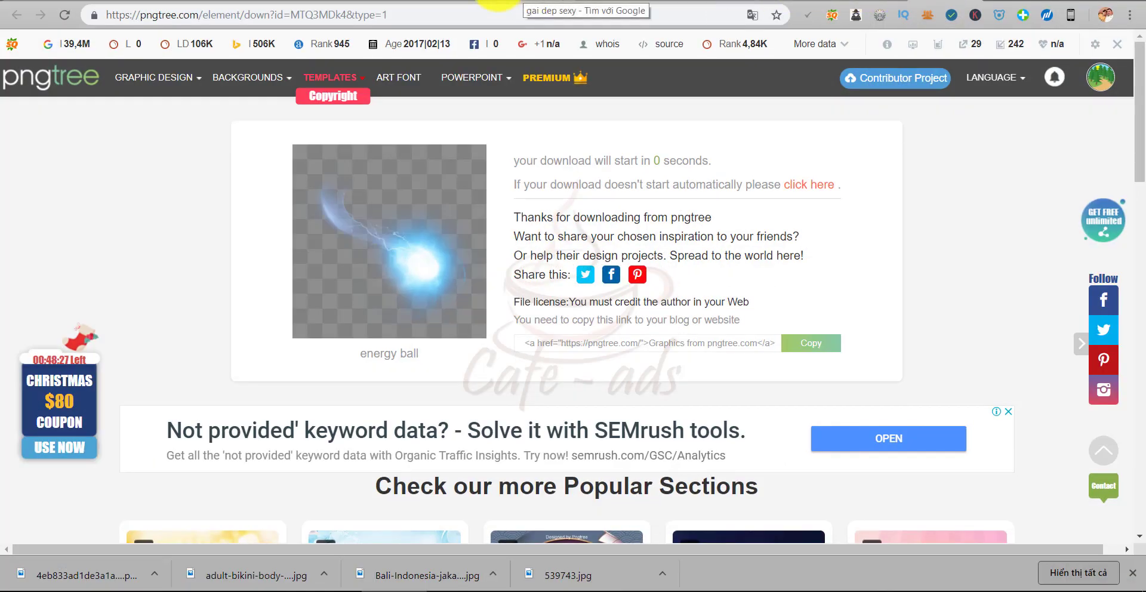
# - Save the 2800 × 1750 Wikipedia photo of the woman in a white shirt to the Desktop
pyautogui.click(527, 1)
pyautogui.scroll(3, 553, 211)
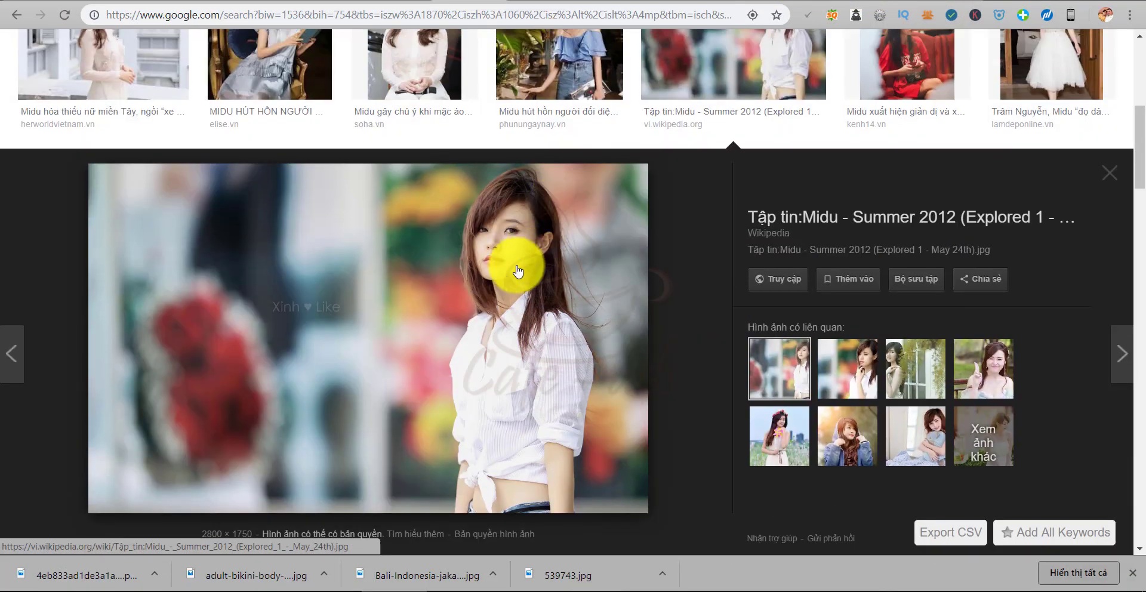
pyautogui.rightClick(499, 267)
pyautogui.click(535, 404)
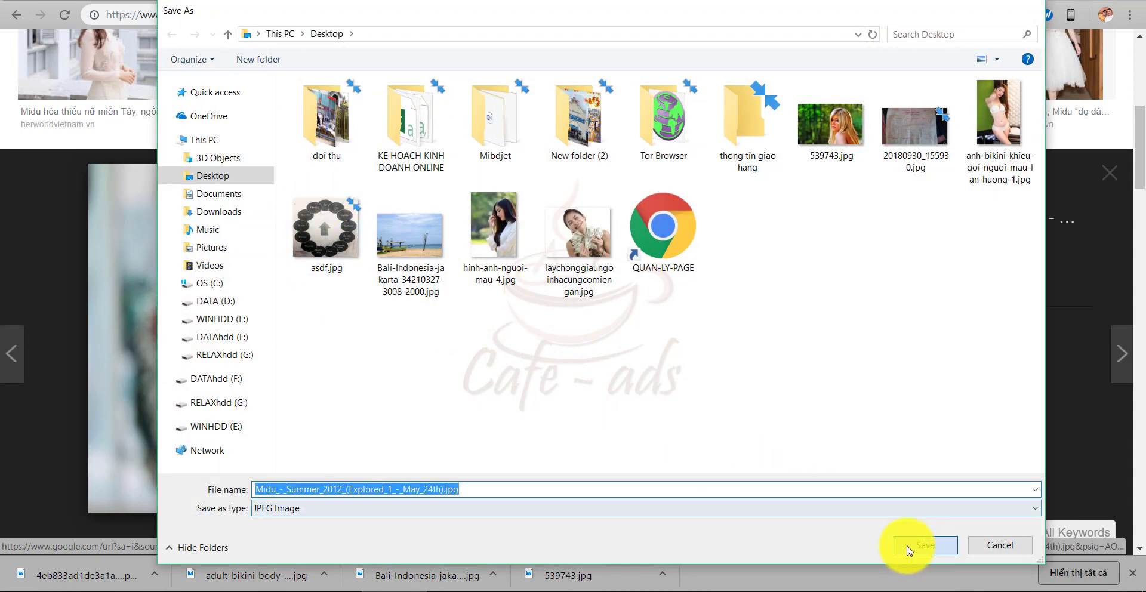
pyautogui.click(908, 543)
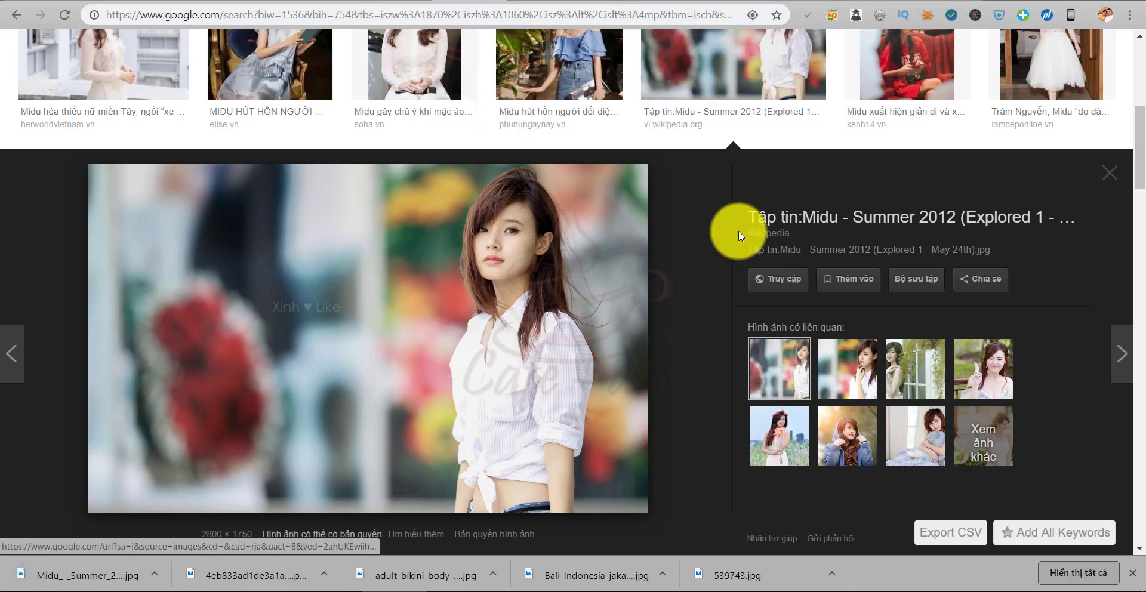
pyautogui.rightClick(472, 308)
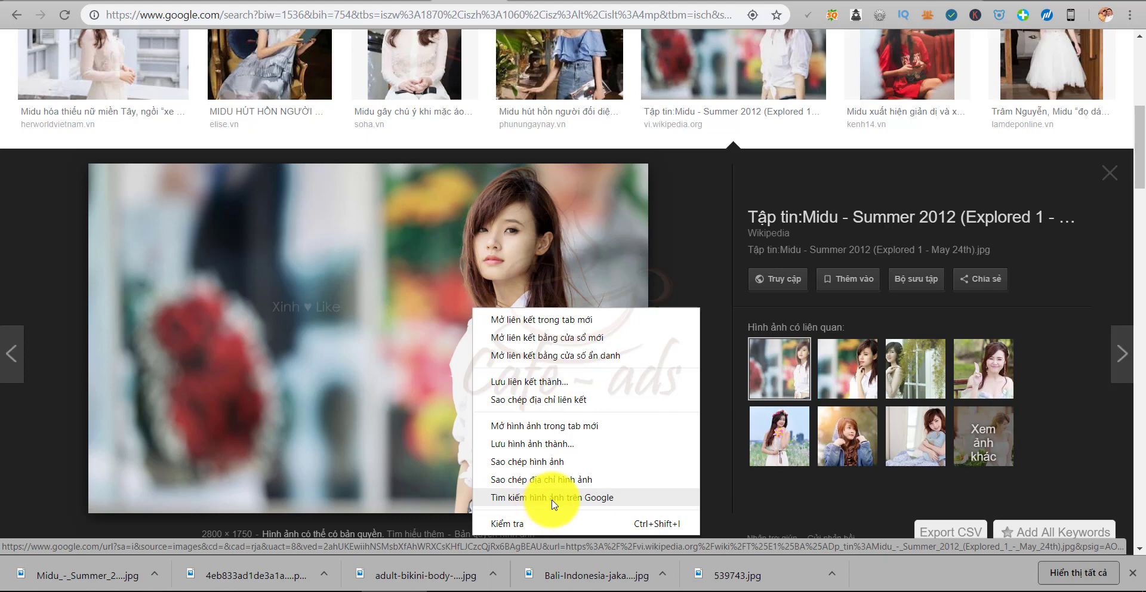
# - Copy the photo's image address and submit it to remove.bg by URL instead of a file
pyautogui.click(561, 483)
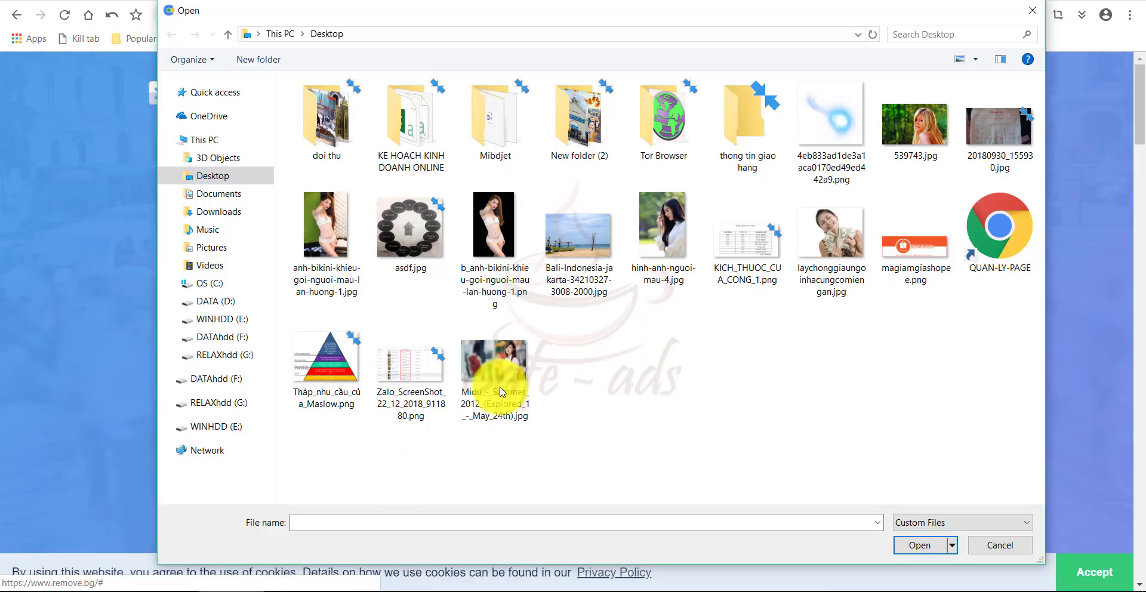
pyautogui.click(1006, 540)
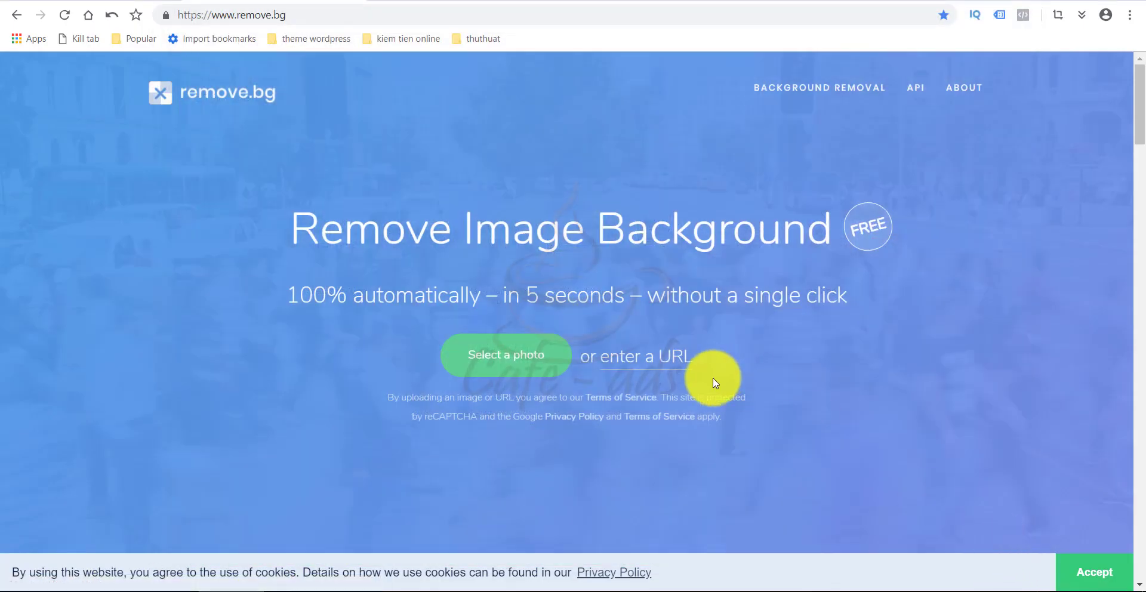
pyautogui.click(618, 358)
pyautogui.hotkey('ctrl', 'v')
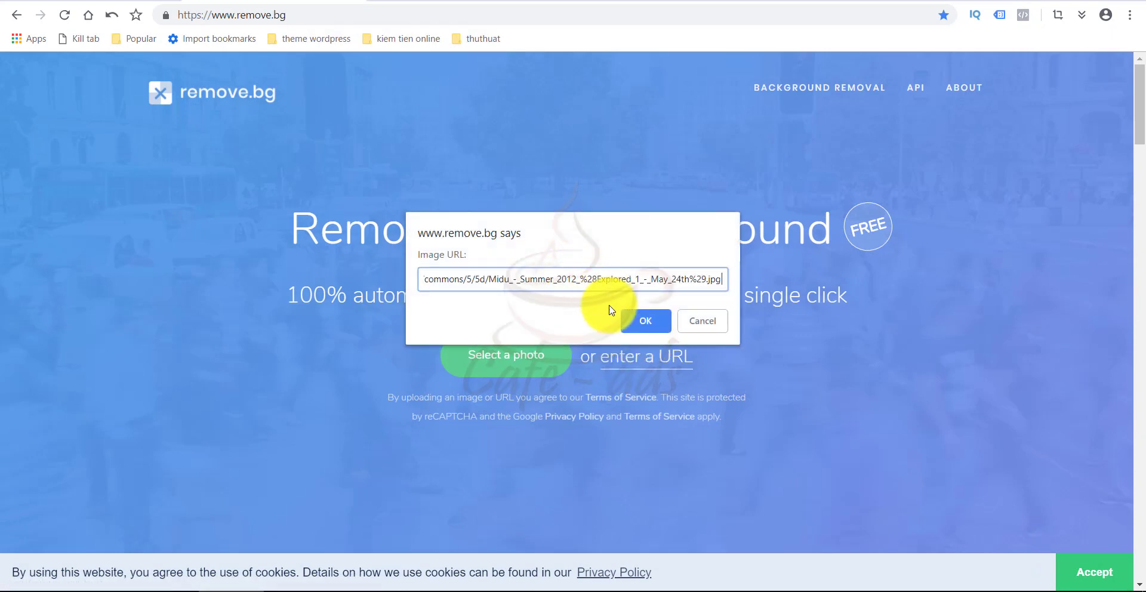
pyautogui.click(645, 320)
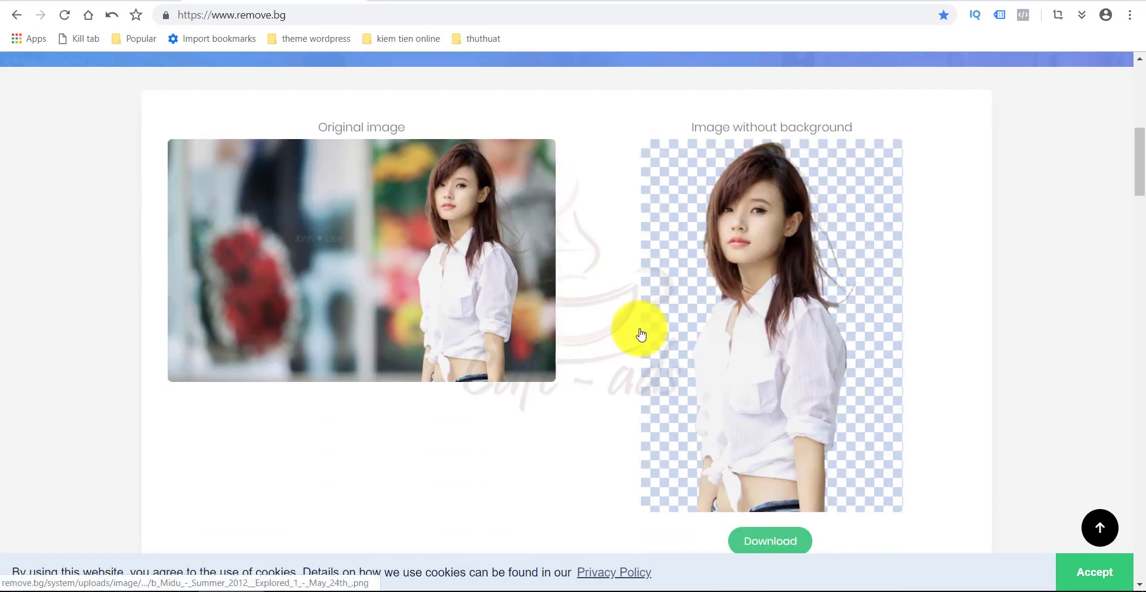
# - Download the background-free cutout PNG and save it to the Desktop
pyautogui.click(779, 548)
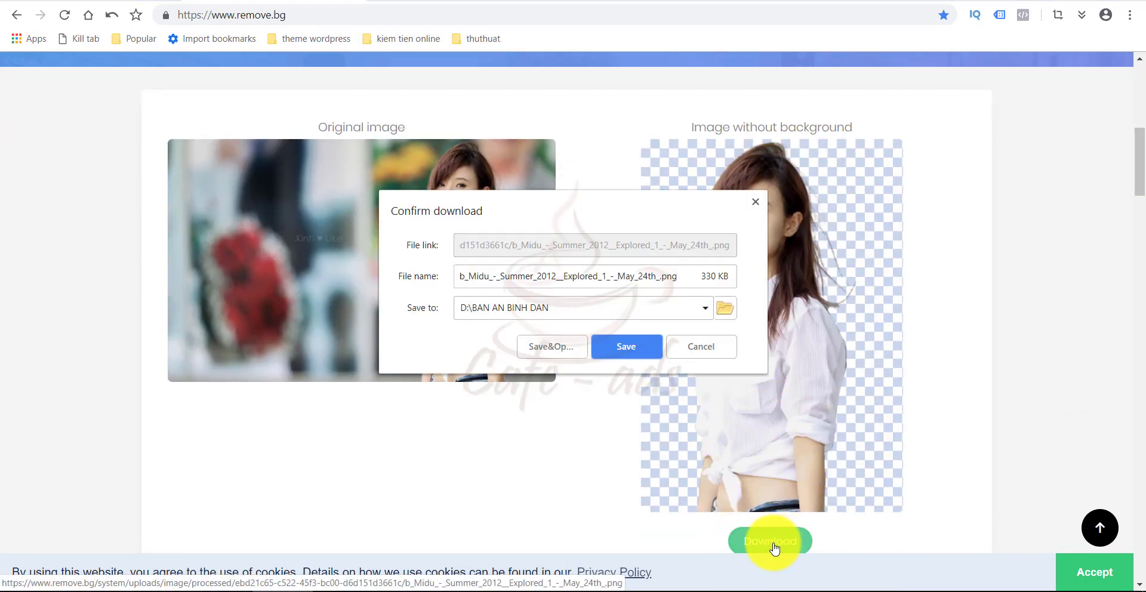
pyautogui.click(726, 313)
pyautogui.scroll(5, 511, 274)
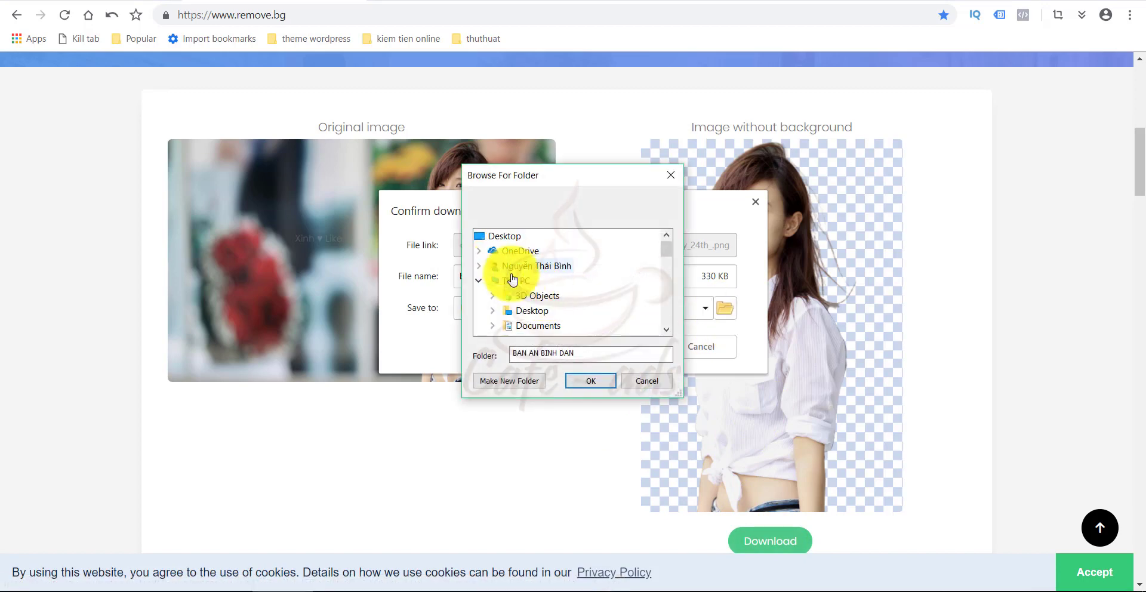
pyautogui.doubleClick(531, 310)
pyautogui.click(593, 382)
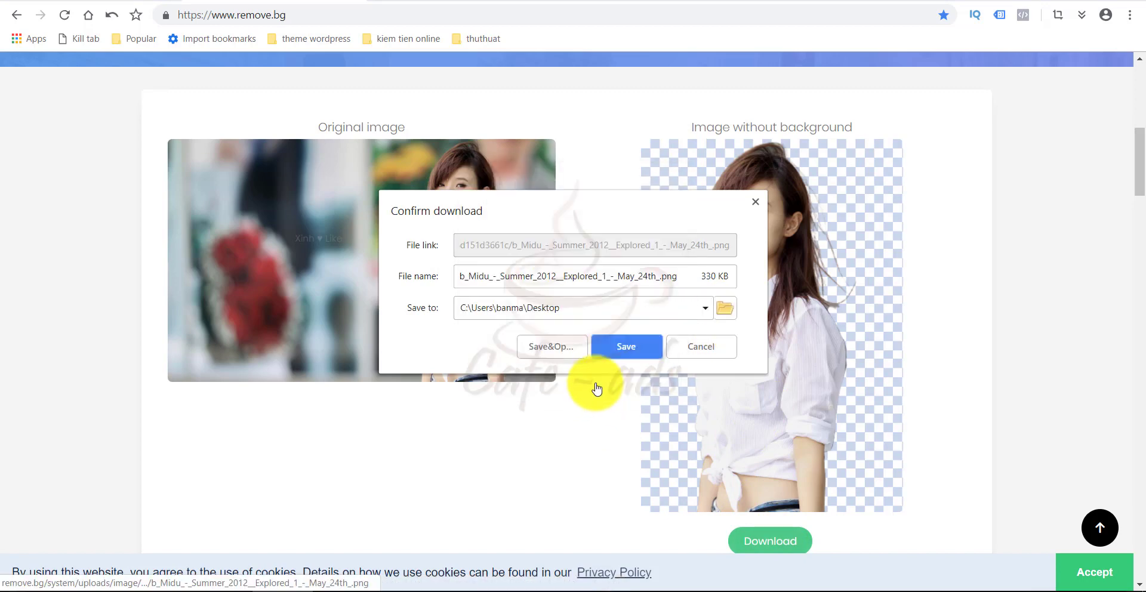
pyautogui.click(622, 347)
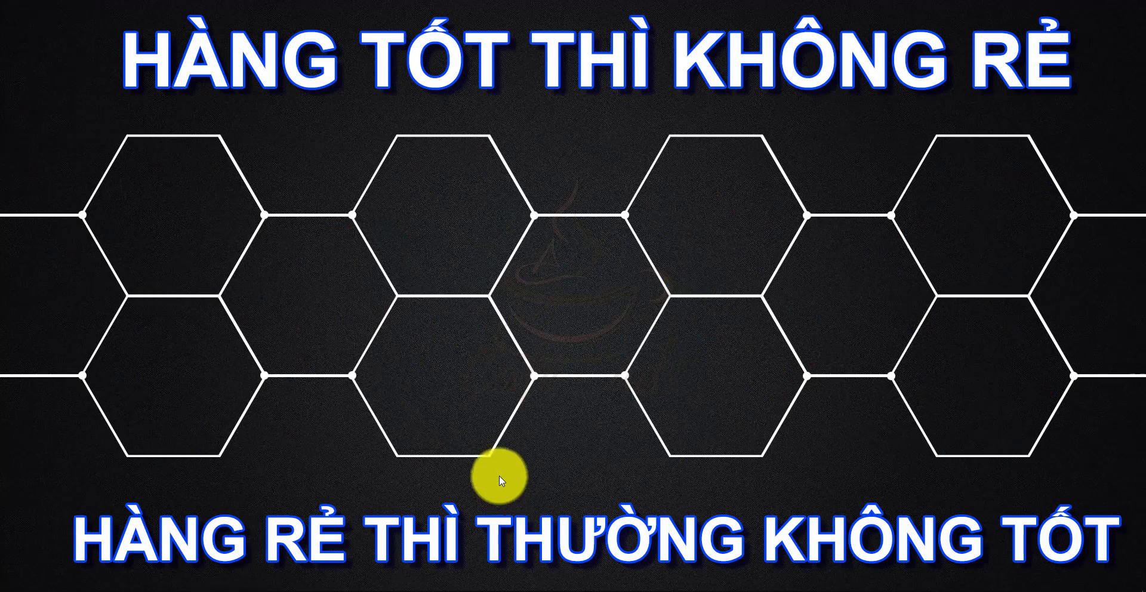
# - Open the cutout PNG in Photoshop CC 2018 as a floating document
pyautogui.rightClick(87, 540)
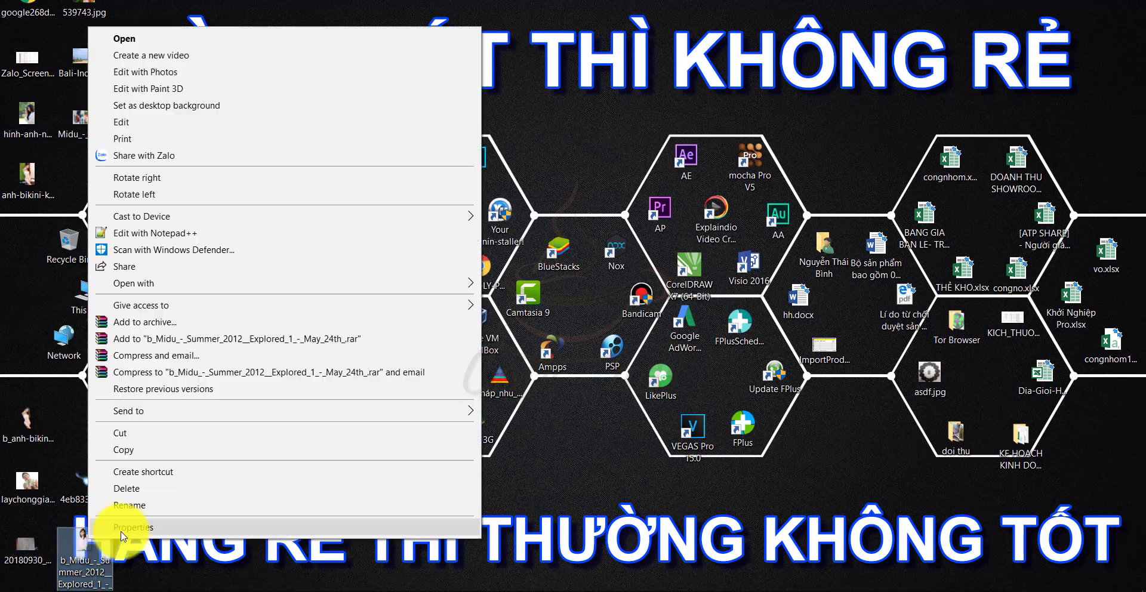
pyautogui.moveTo(133, 283)
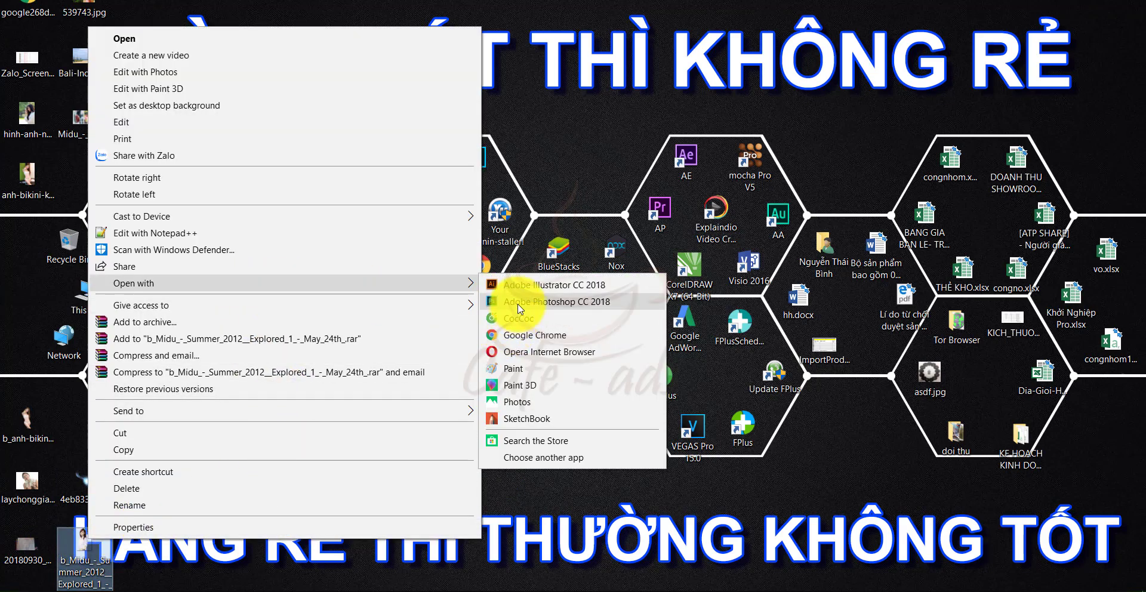
pyautogui.click(518, 305)
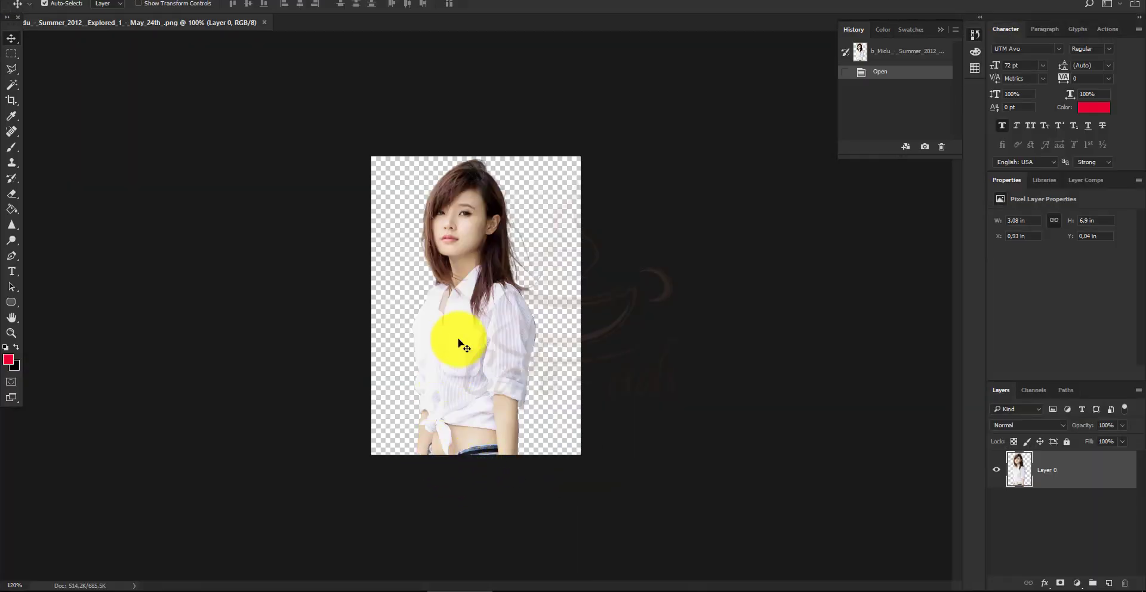
pyautogui.scroll(2, 496, 298)
pyautogui.scroll(2, 525, 263)
pyautogui.scroll(-3, 466, 292)
pyautogui.scroll(1, 328, 191)
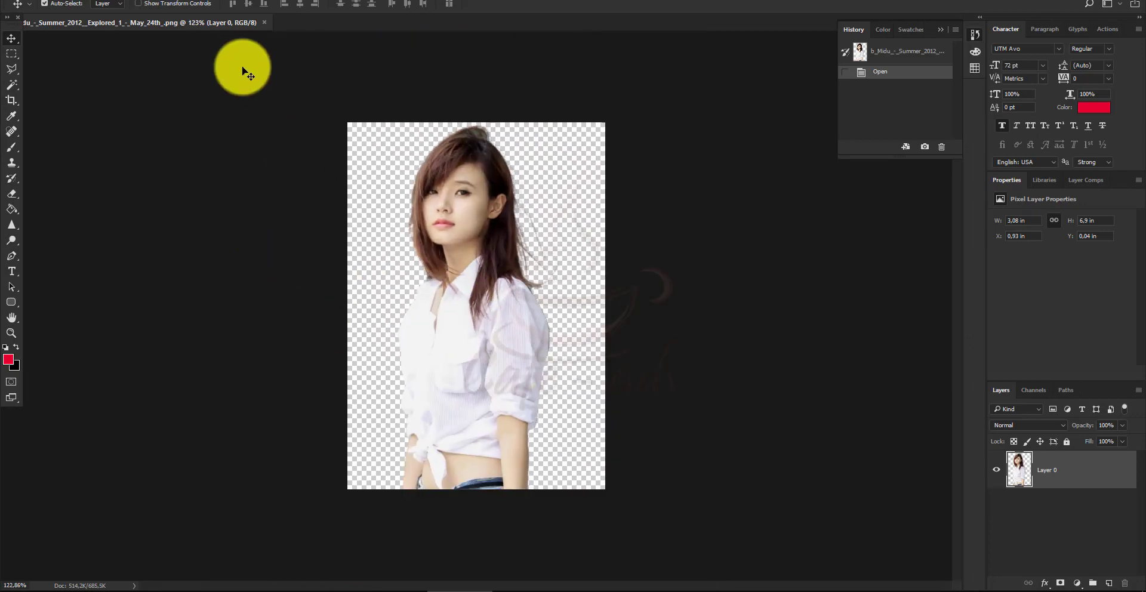
pyautogui.moveTo(248, 22); pyautogui.dragTo(279, 55)
# - Open the Bali-Indonesia-jakarta beach JPG from the Desktop
pyautogui.doubleClick(279, 55)
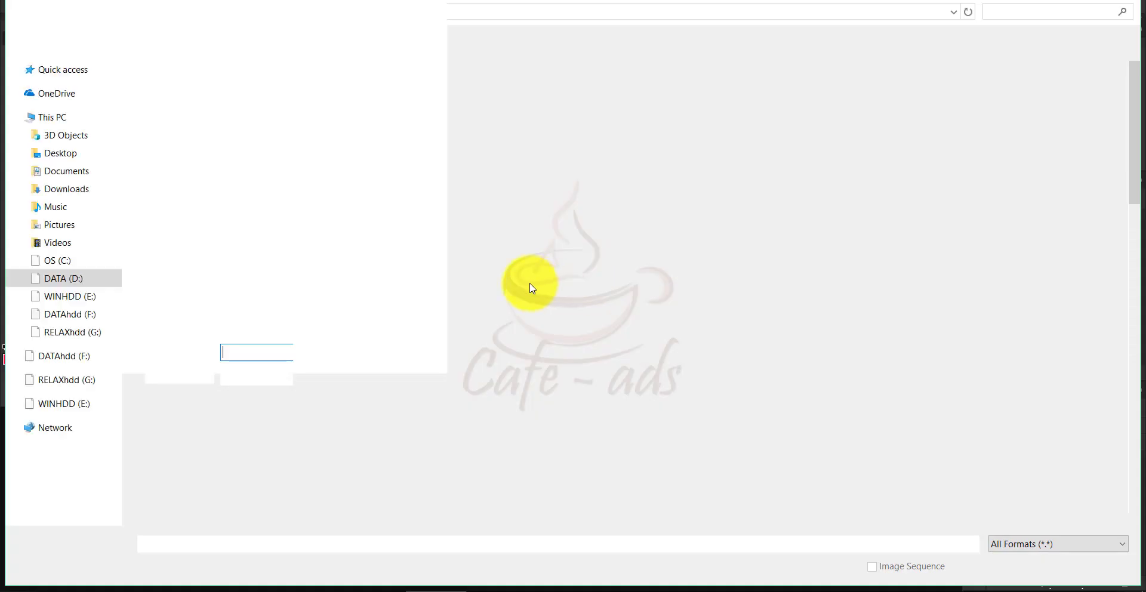
pyautogui.click(60, 153)
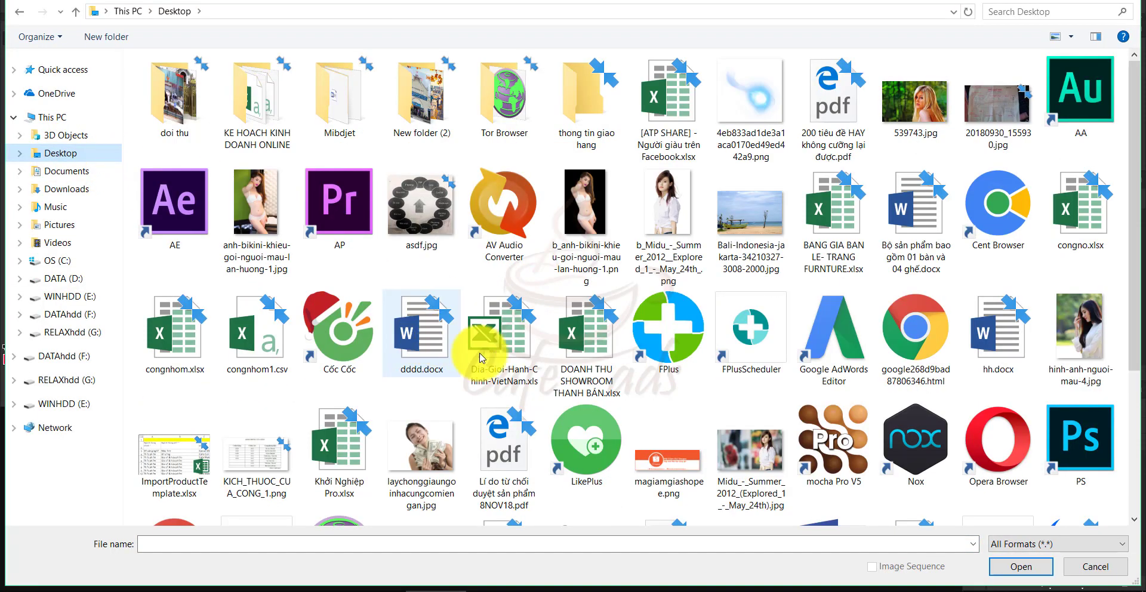
pyautogui.scroll(-3, 767, 460)
pyautogui.scroll(5, 767, 460)
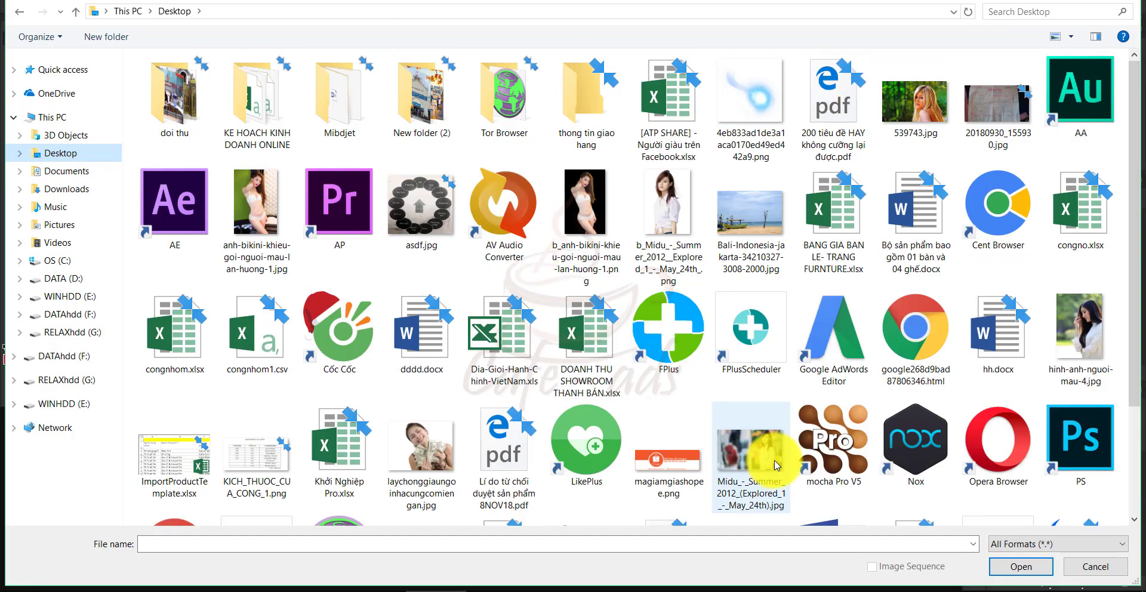
pyautogui.doubleClick(731, 217)
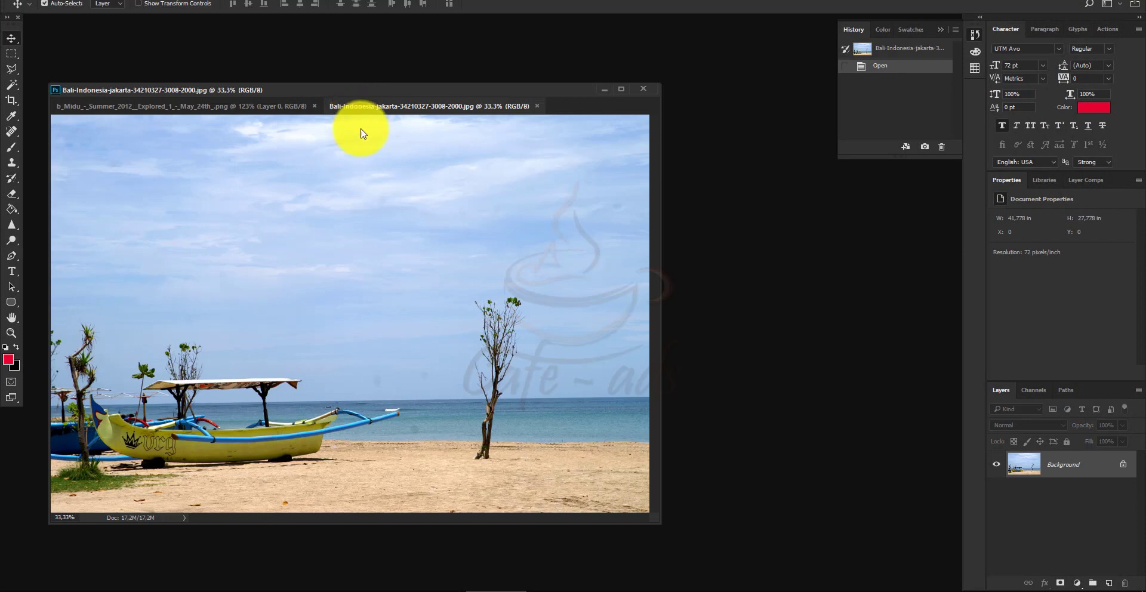
# - Drag the woman cutout onto the Bali beach photo as Layer 1
pyautogui.moveTo(337, 119); pyautogui.dragTo(312, 149)
pyautogui.click(225, 190)
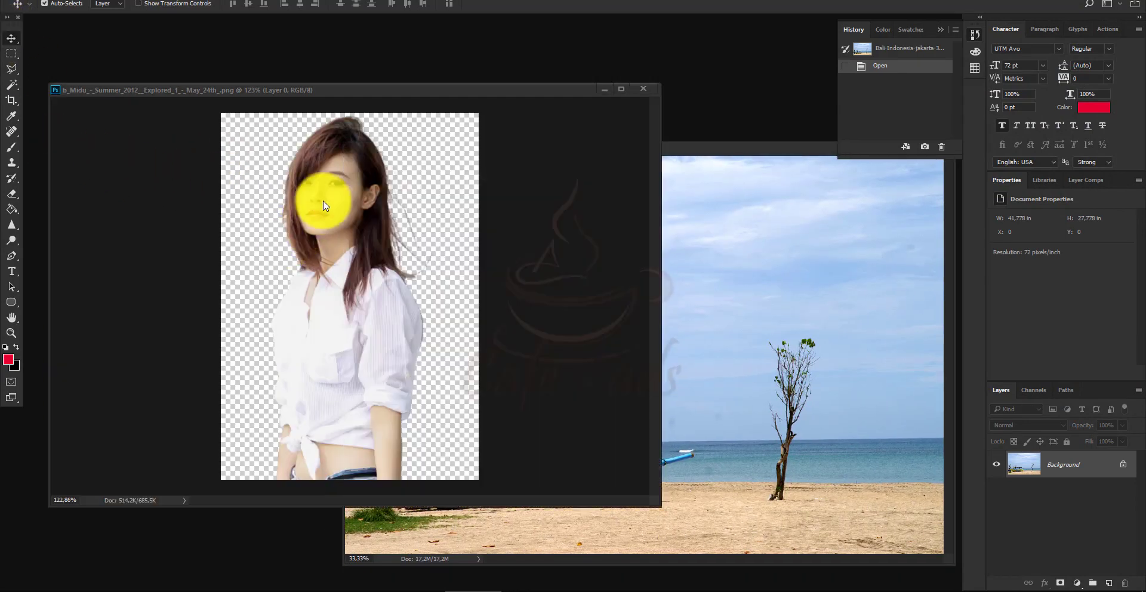
pyautogui.moveTo(312, 199)
pyautogui.mouseDown()
pyautogui.moveTo(701, 290)
pyautogui.moveTo(768, 325)
pyautogui.moveTo(713, 395)
pyautogui.moveTo(815, 542)
pyautogui.mouseUp()
# - Scale the girl up to about 10.08 × 22.58 in, placed between the boat and tree
pyautogui.hotkey('ctrl', 't')
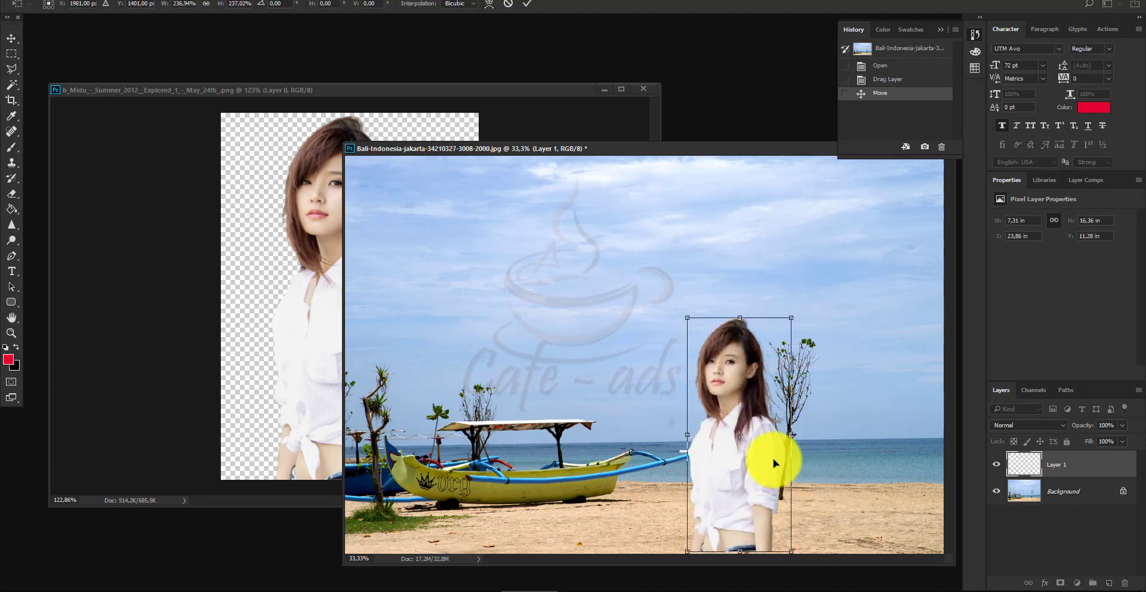
pyautogui.moveTo(773, 459); pyautogui.dragTo(848, 419)
pyautogui.moveTo(865, 514); pyautogui.dragTo(898, 546)
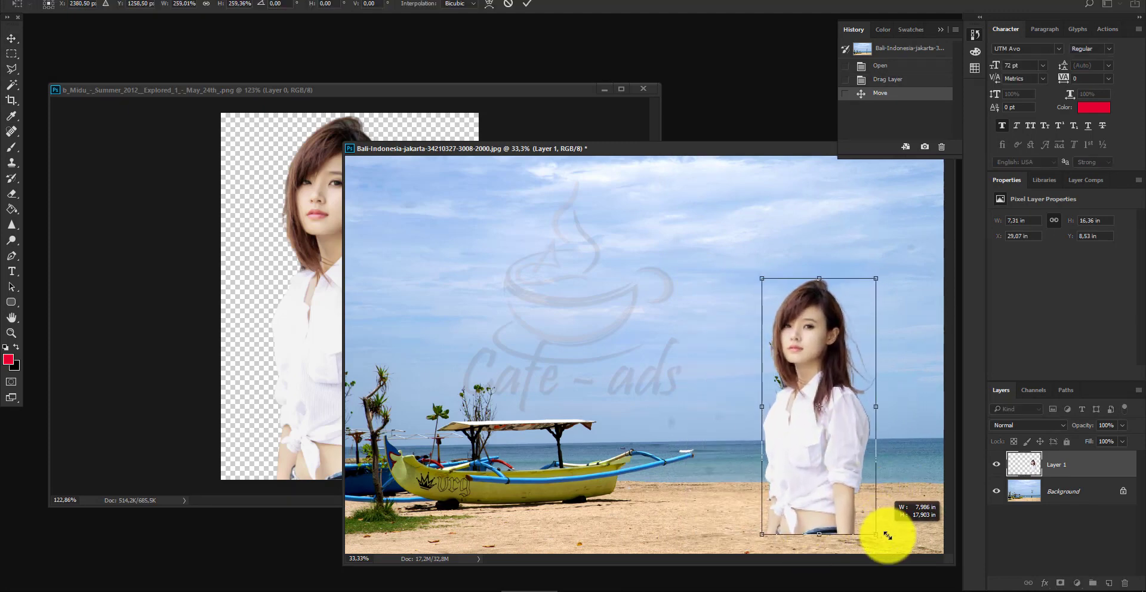
pyautogui.scroll(-1, 806, 486)
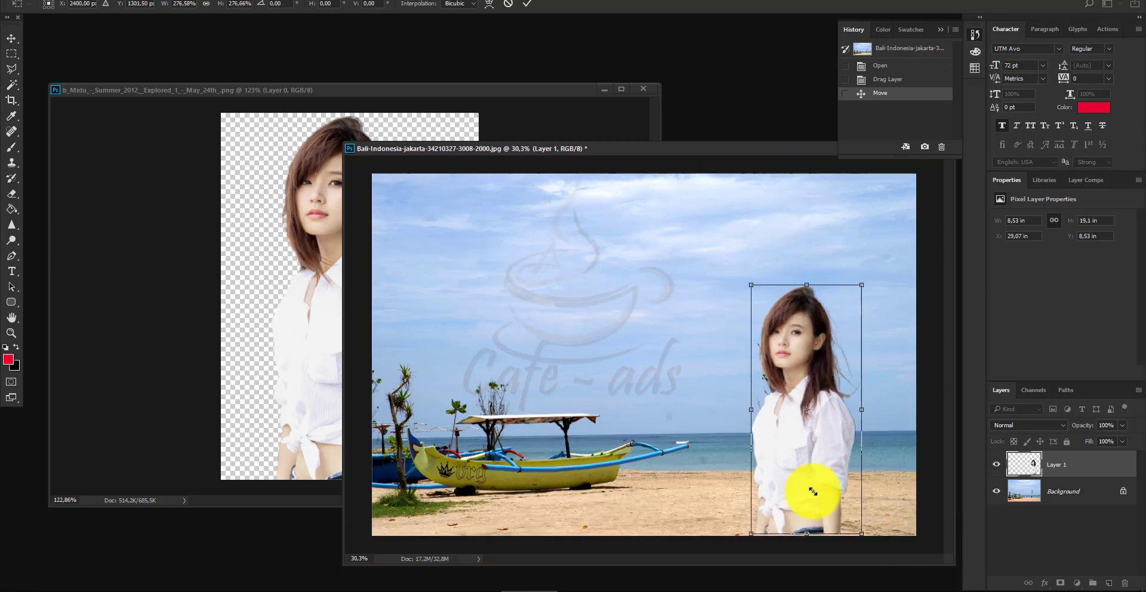
pyautogui.scroll(-1, 782, 463)
pyautogui.moveTo(780, 460)
pyautogui.mouseDown()
pyautogui.moveTo(606, 463)
pyautogui.moveTo(823, 476)
pyautogui.moveTo(786, 467)
pyautogui.moveTo(645, 385)
pyautogui.moveTo(747, 487)
pyautogui.mouseUp()
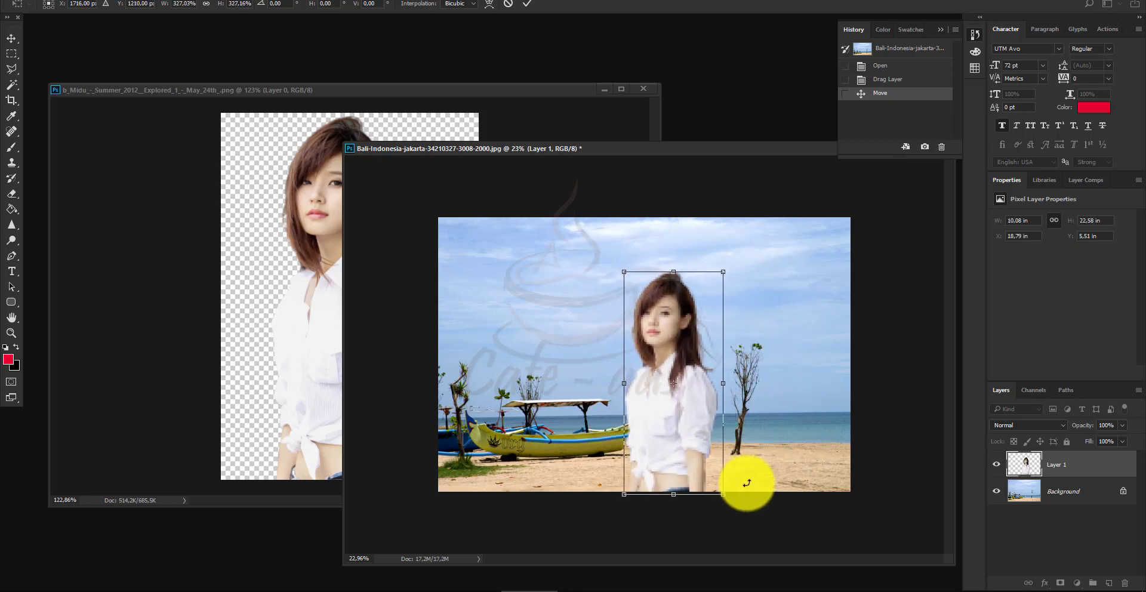
# - Commit the girl's new size and position on the beach
pyautogui.press('Return')
pyautogui.scroll(1, 699, 454)
pyautogui.scroll(1, 726, 430)
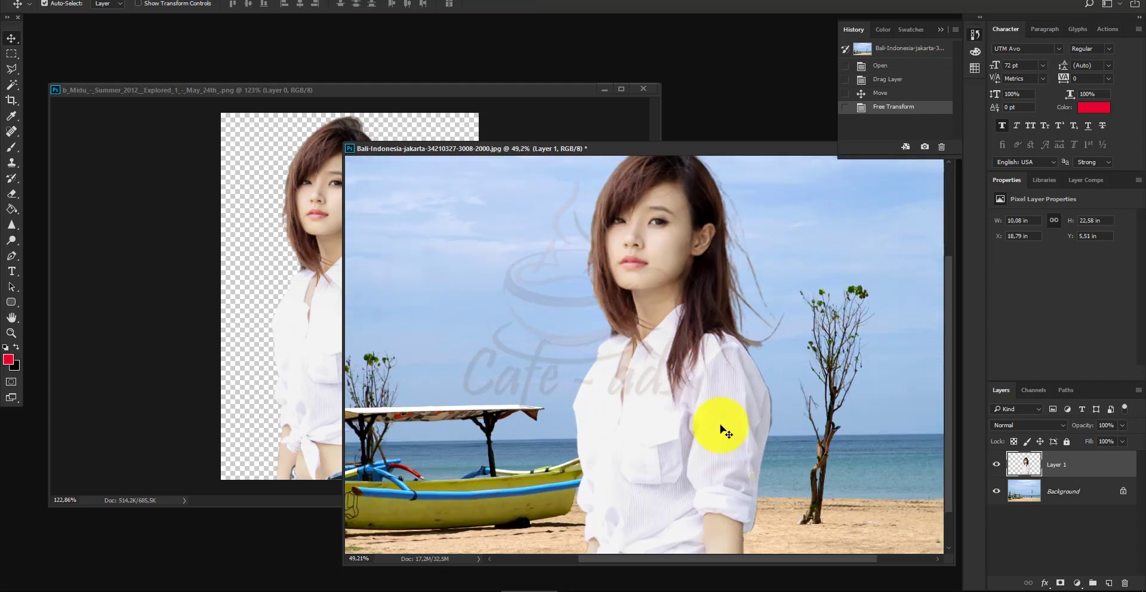
pyautogui.scroll(1, 728, 225)
pyautogui.scroll(1, 710, 227)
pyautogui.scroll(-2, 681, 218)
pyautogui.scroll(1, 672, 310)
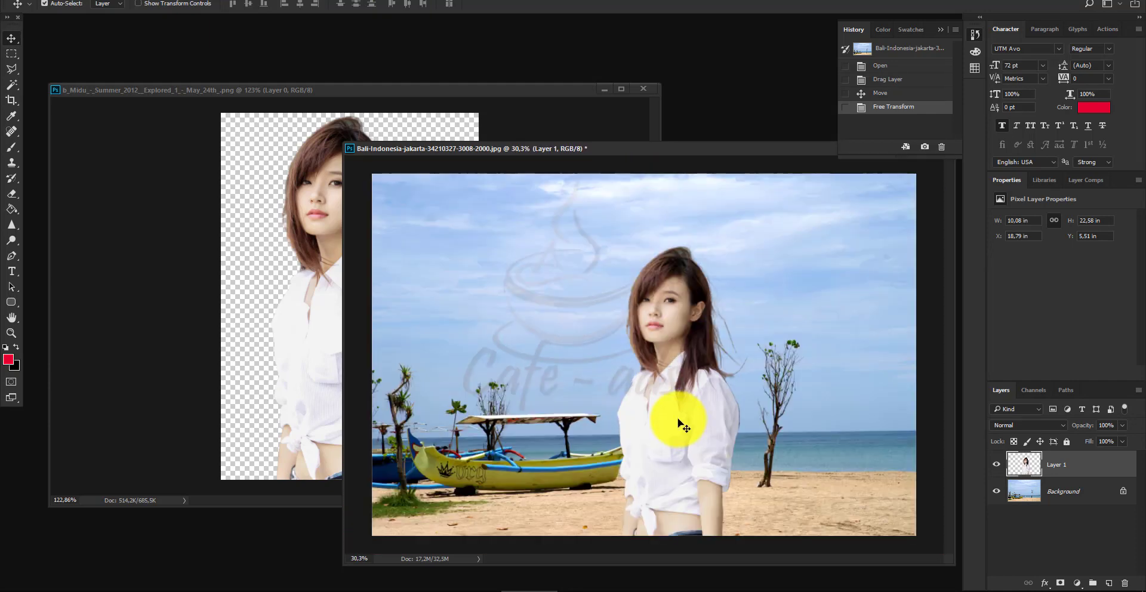
pyautogui.scroll(2, 748, 422)
pyautogui.scroll(2, 876, 358)
pyautogui.scroll(2, 639, 443)
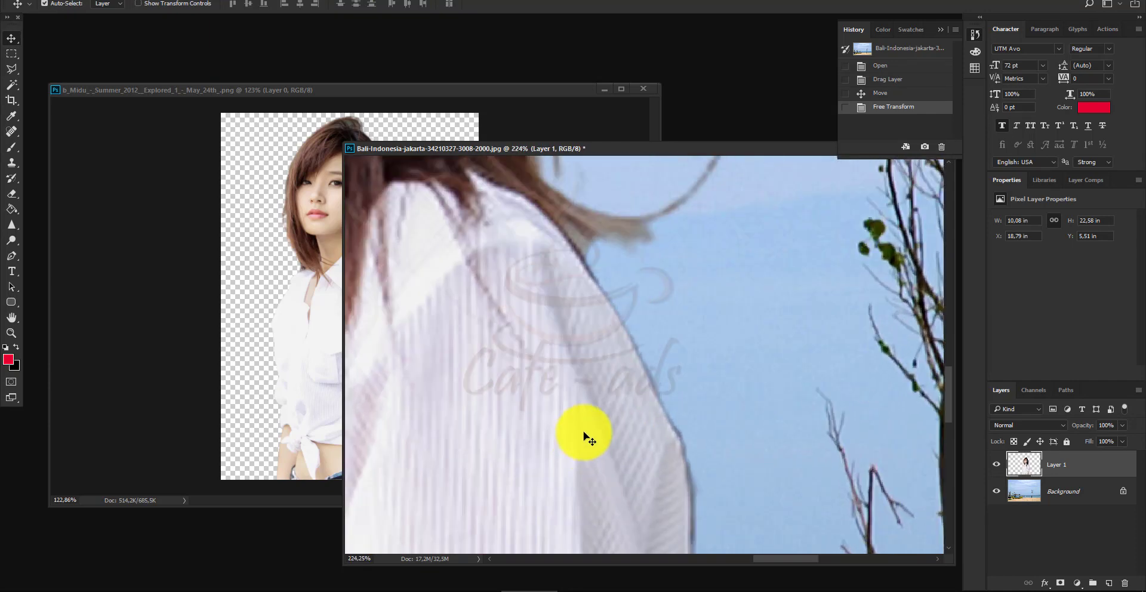
pyautogui.scroll(1, 586, 435)
pyautogui.scroll(-1, 567, 418)
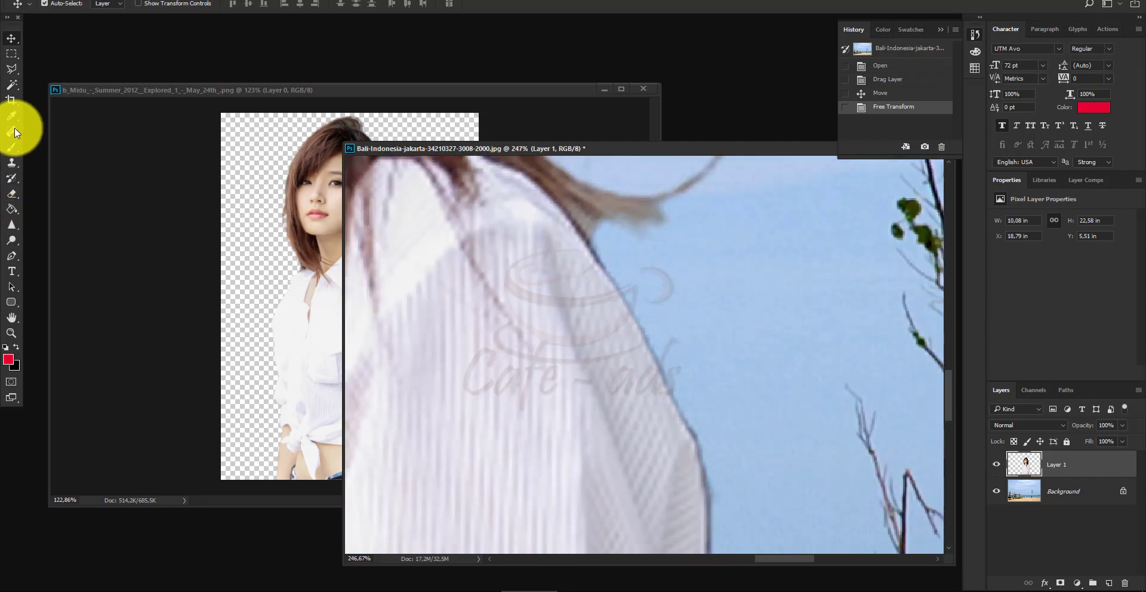
# - Erase the leftover fringe along her shirt edge with a small soft Eraser
pyautogui.click(15, 194)
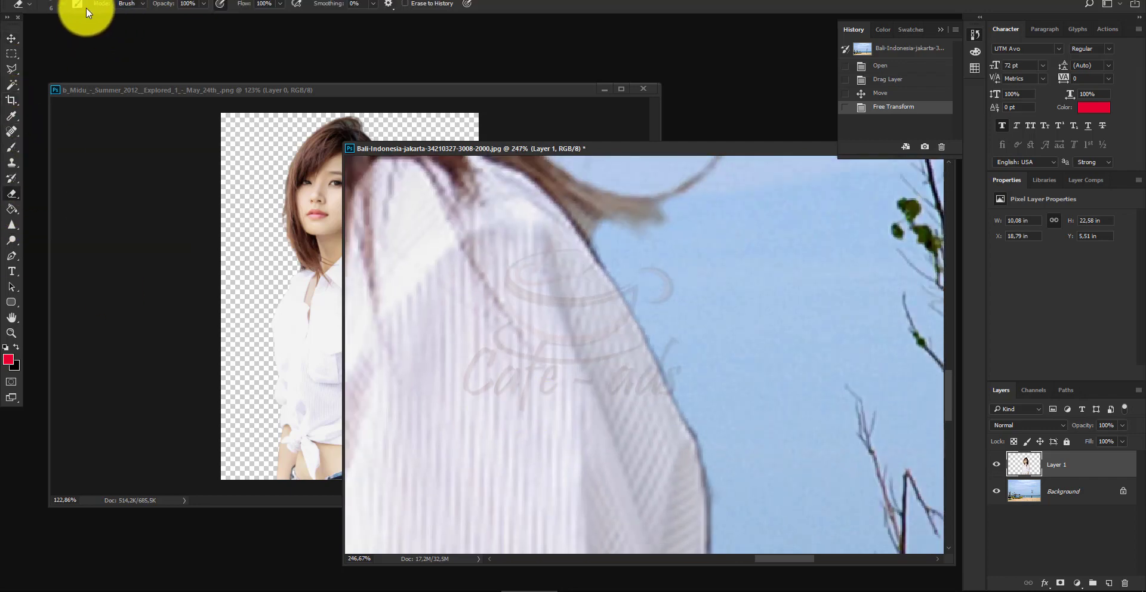
pyautogui.click(60, 5)
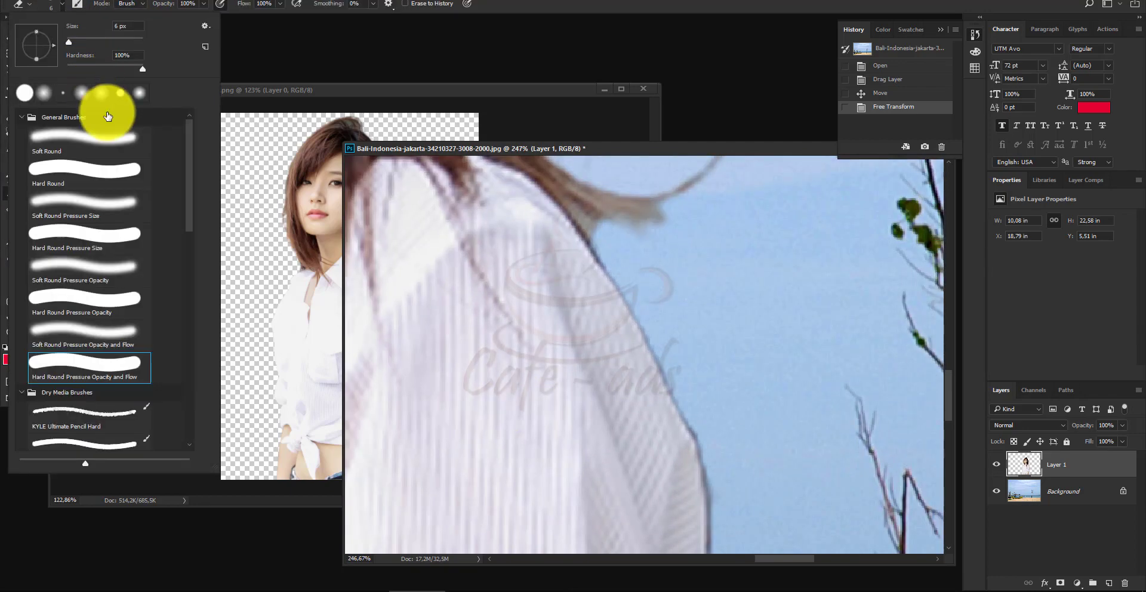
pyautogui.doubleClick(42, 95)
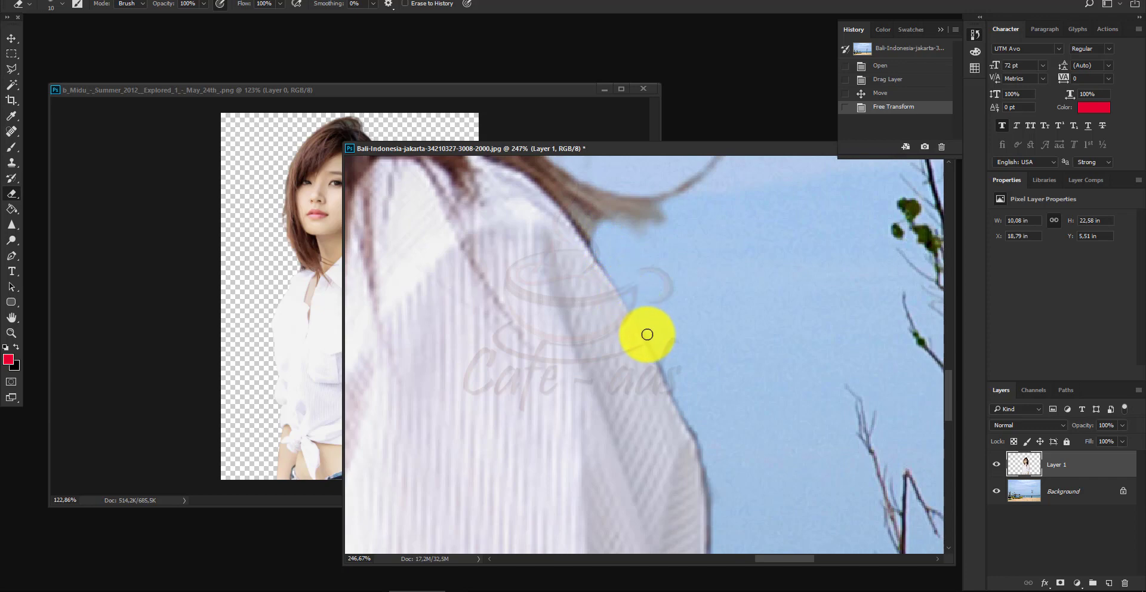
pyautogui.moveTo(679, 382)
pyautogui.mouseDown()
pyautogui.moveTo(668, 376)
pyautogui.moveTo(691, 404)
pyautogui.moveTo(712, 486)
pyautogui.mouseUp()
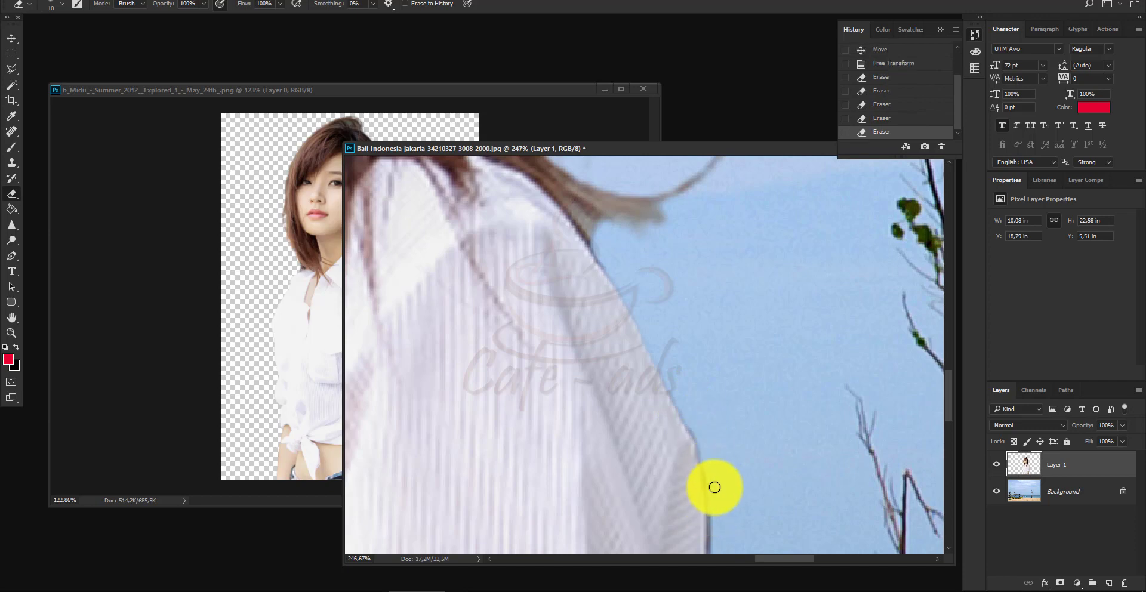
pyautogui.scroll(-5, 712, 484)
pyautogui.scroll(-1, 594, 333)
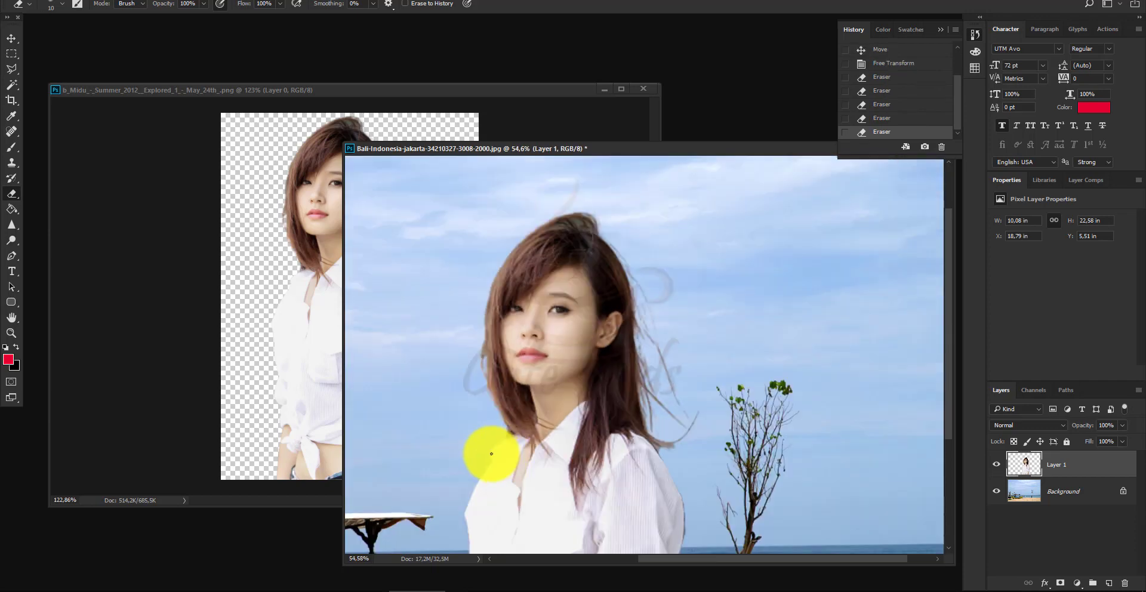
pyautogui.scroll(-1, 491, 456)
pyautogui.scroll(-1, 550, 478)
pyautogui.scroll(2, 604, 402)
pyautogui.scroll(2, 637, 238)
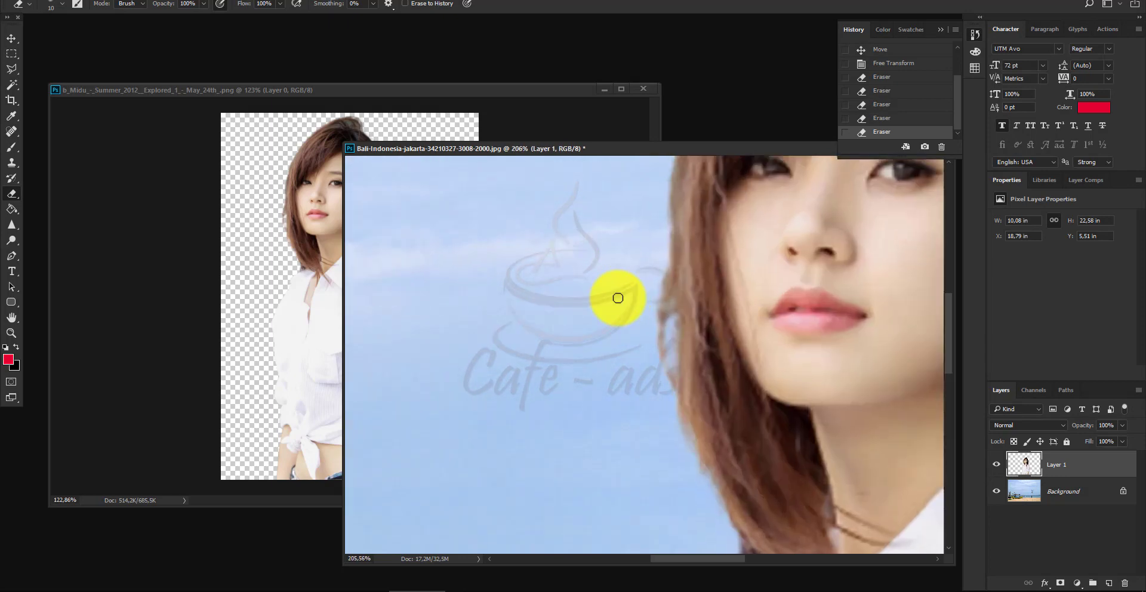
pyautogui.scroll(2, 621, 296)
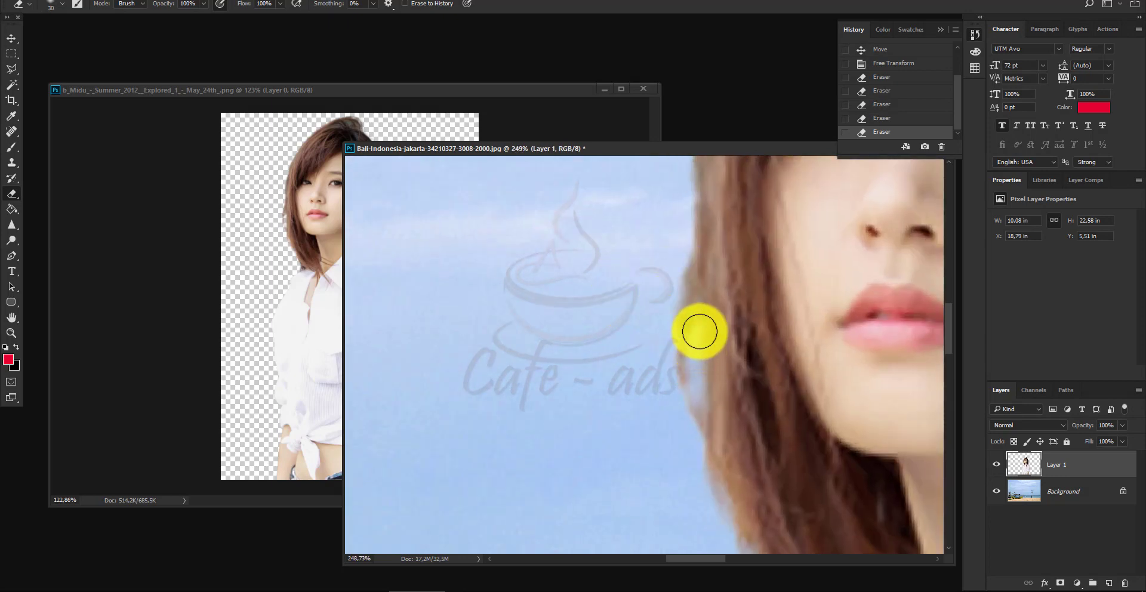
# - Erase the hair strand beside her cheek with a smaller eraser brush
pyautogui.press('[')
pyautogui.moveTo(698, 331)
pyautogui.mouseDown()
pyautogui.moveTo(696, 377)
pyautogui.moveTo(709, 331)
pyautogui.moveTo(703, 390)
pyautogui.mouseUp()
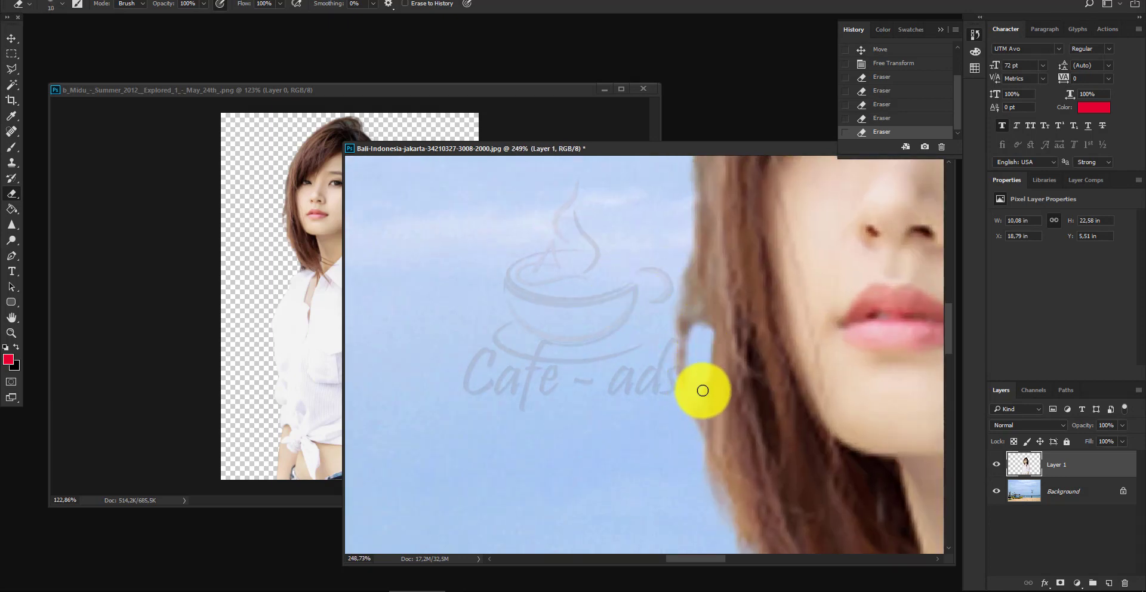
pyautogui.scroll(-2, 706, 403)
pyautogui.scroll(-3, 704, 402)
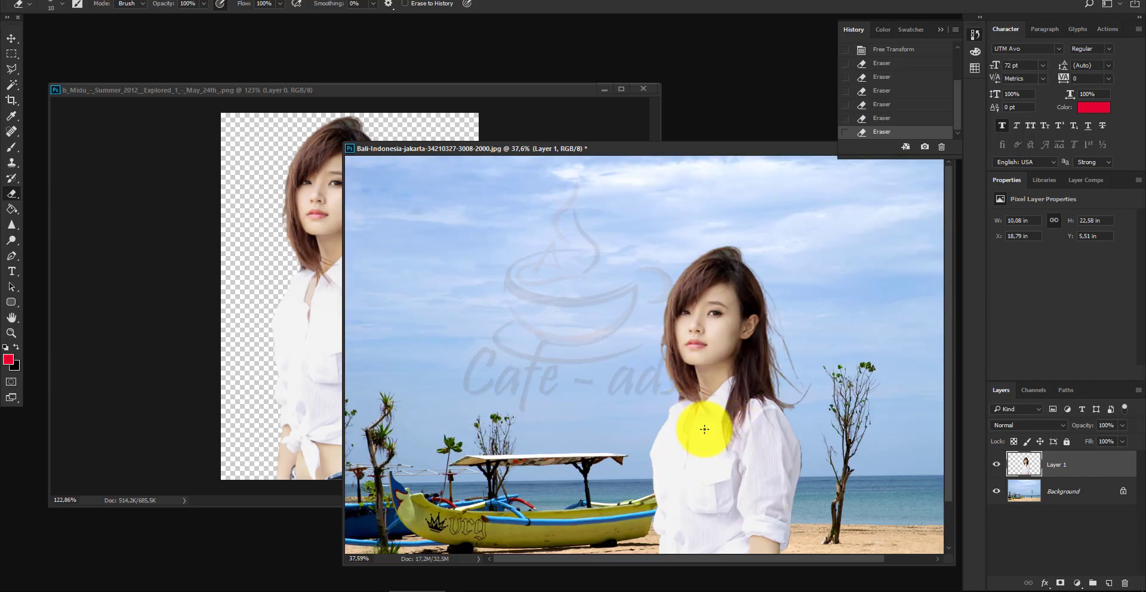
pyautogui.scroll(1, 697, 486)
pyautogui.scroll(-1, 620, 521)
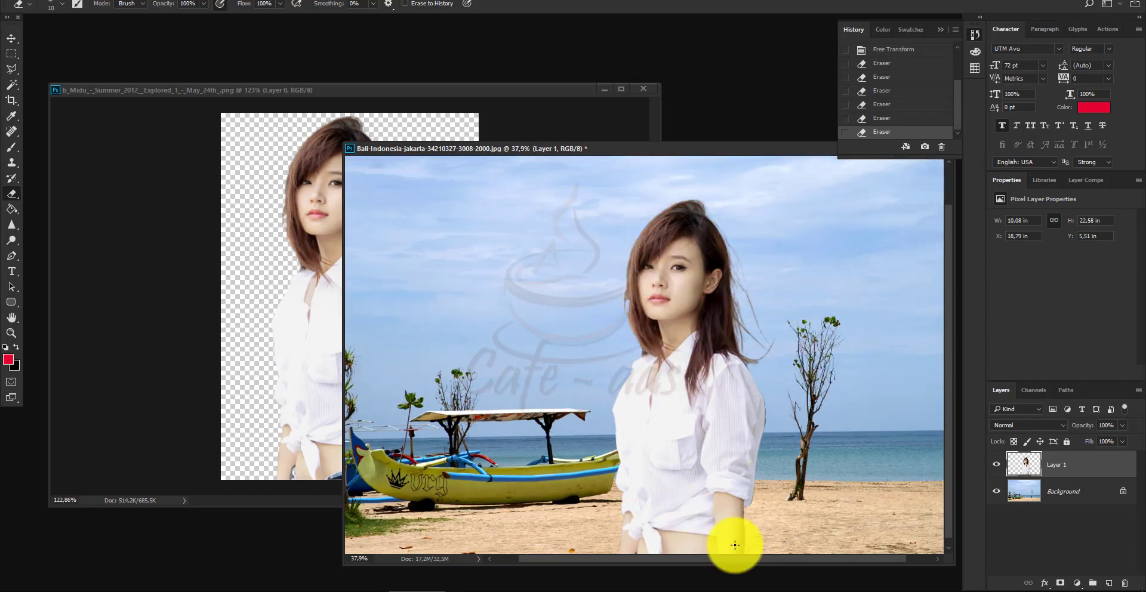
# - Try a Stroke layer style on the girl, then cancel it
pyautogui.click(1045, 583)
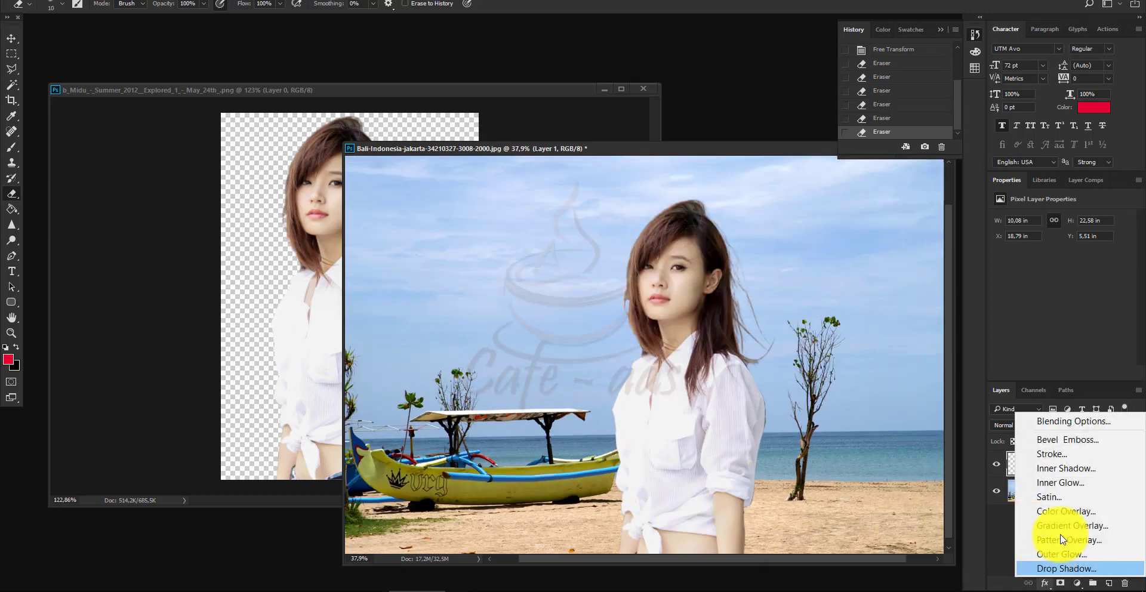
pyautogui.click(1040, 472)
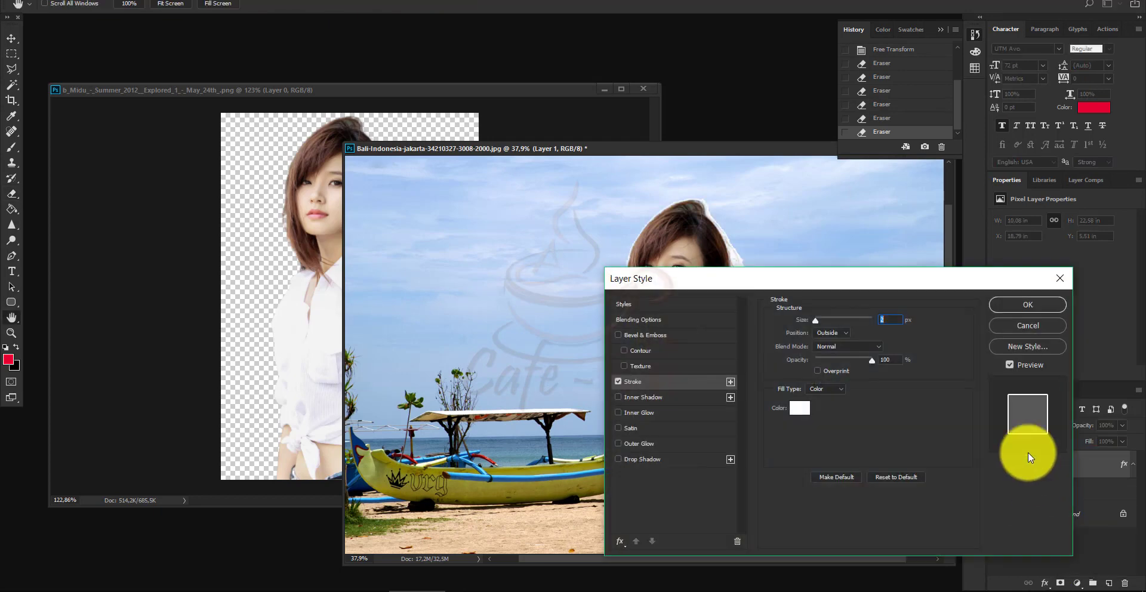
pyautogui.moveTo(801, 274)
pyautogui.mouseDown()
pyautogui.moveTo(1076, 228)
pyautogui.moveTo(842, 241)
pyautogui.mouseUp()
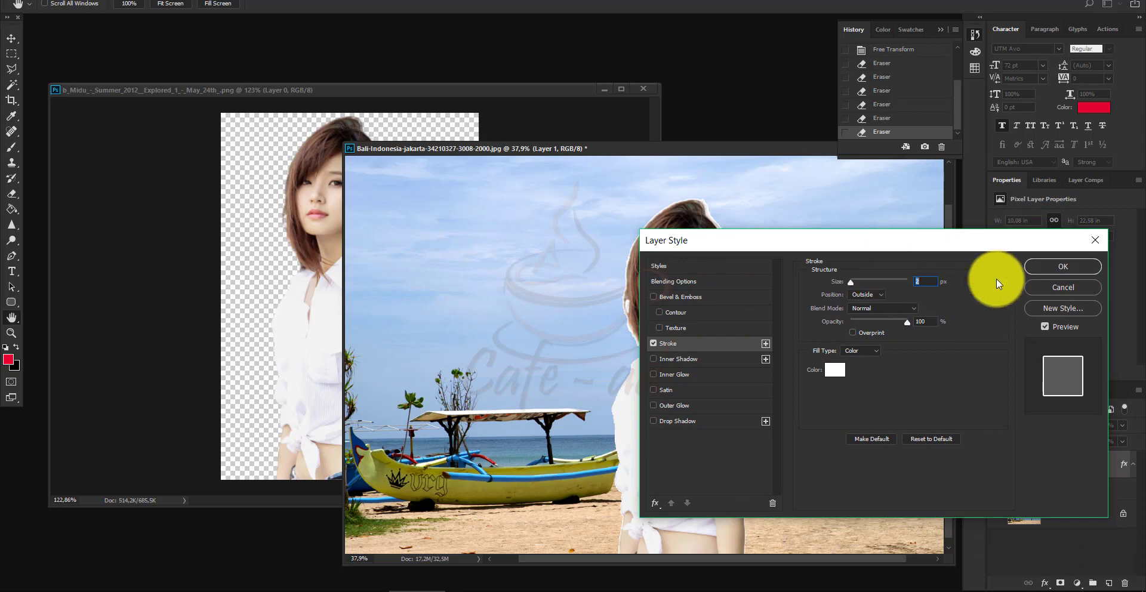
pyautogui.click(1054, 289)
# - Erase the halo where the girl's hair meets her shoulder
pyautogui.press('e')
pyautogui.scroll(2, 719, 366)
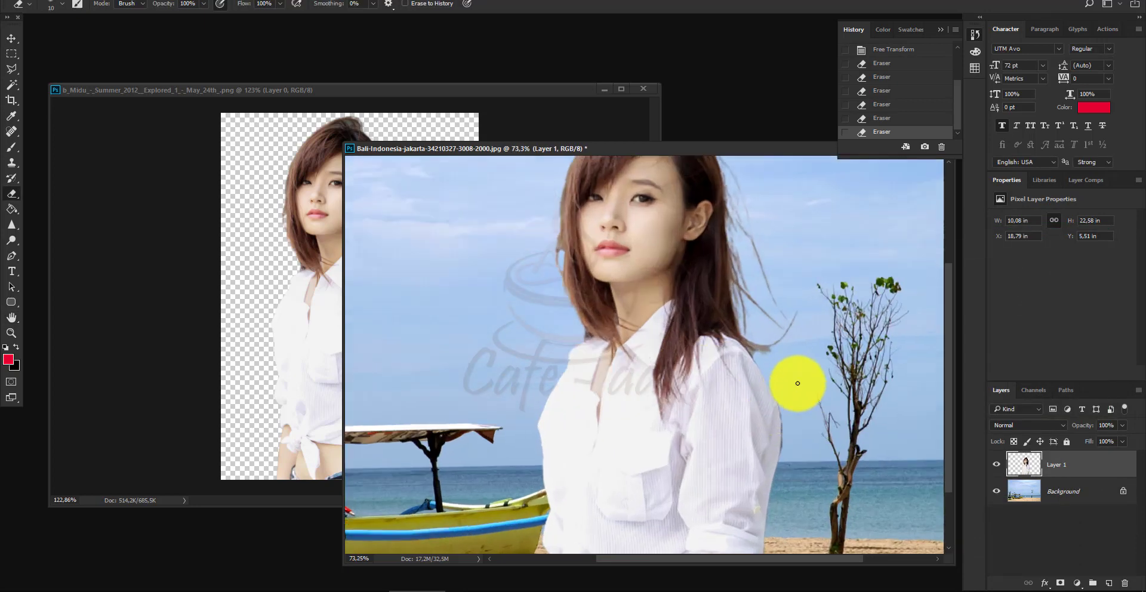
pyautogui.scroll(2, 799, 381)
pyautogui.scroll(2, 727, 322)
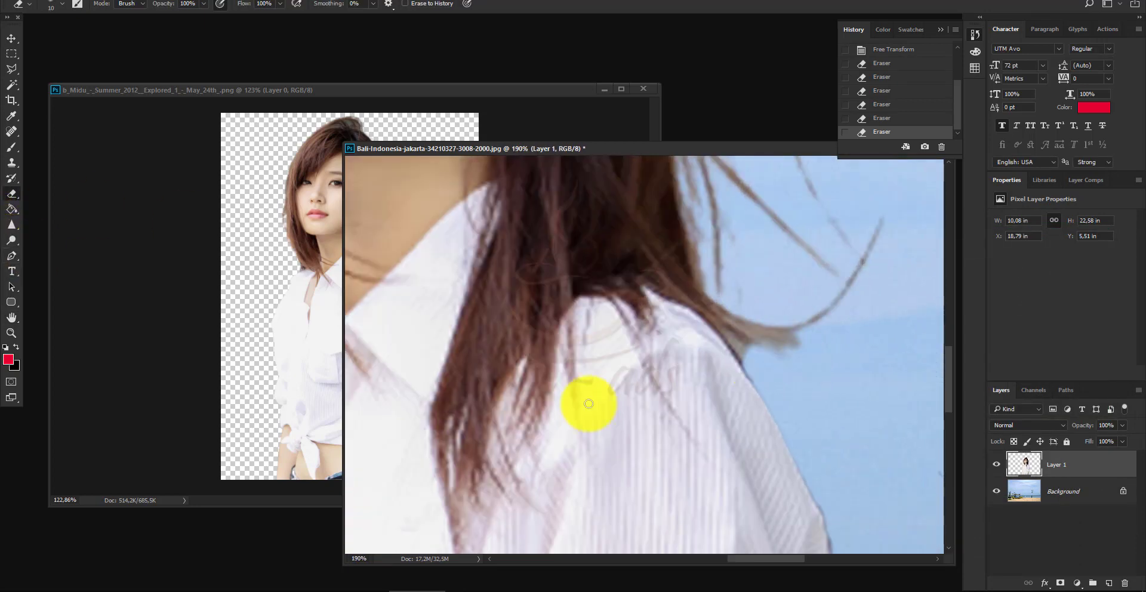
pyautogui.moveTo(786, 352); pyautogui.dragTo(877, 263)
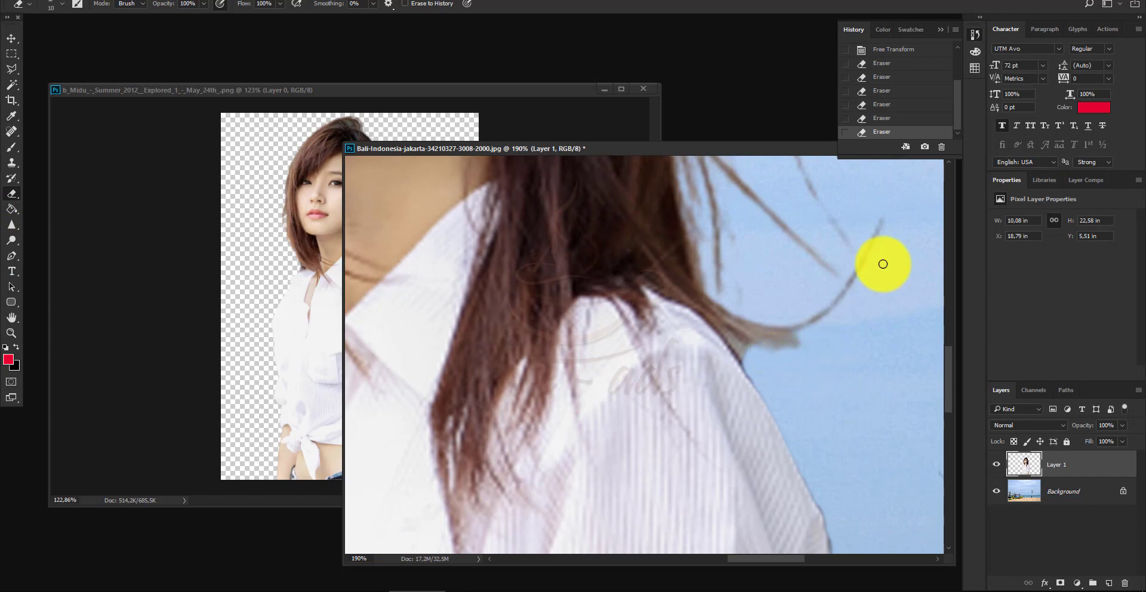
pyautogui.scroll(-1, 878, 263)
pyautogui.scroll(-1, 794, 262)
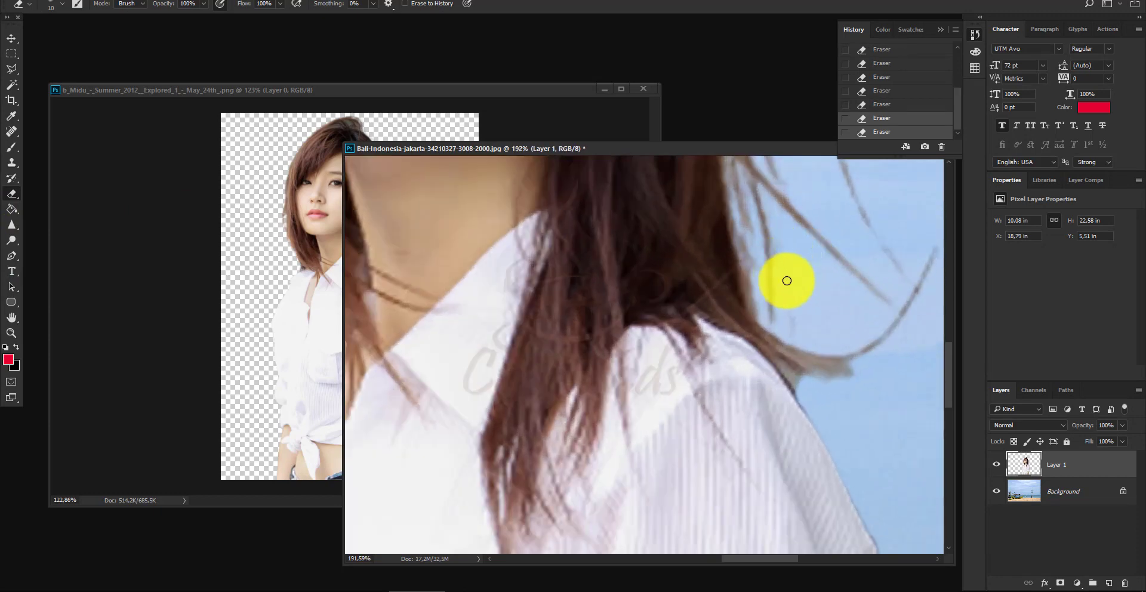
pyautogui.scroll(-2, 776, 293)
pyautogui.scroll(-2, 755, 317)
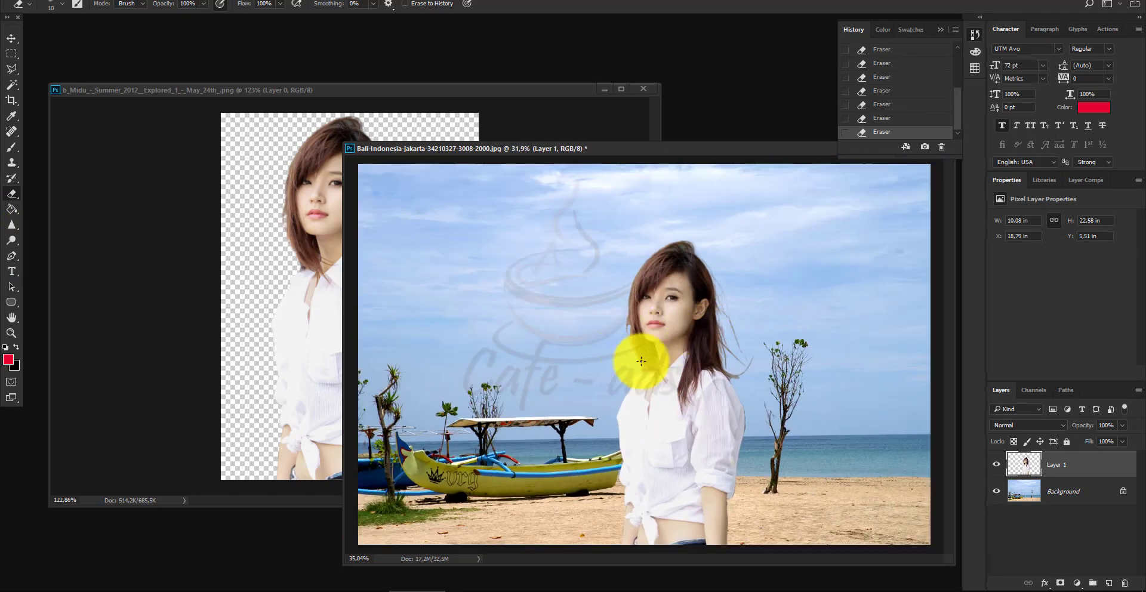
pyautogui.scroll(1, 641, 359)
pyautogui.scroll(2, 639, 307)
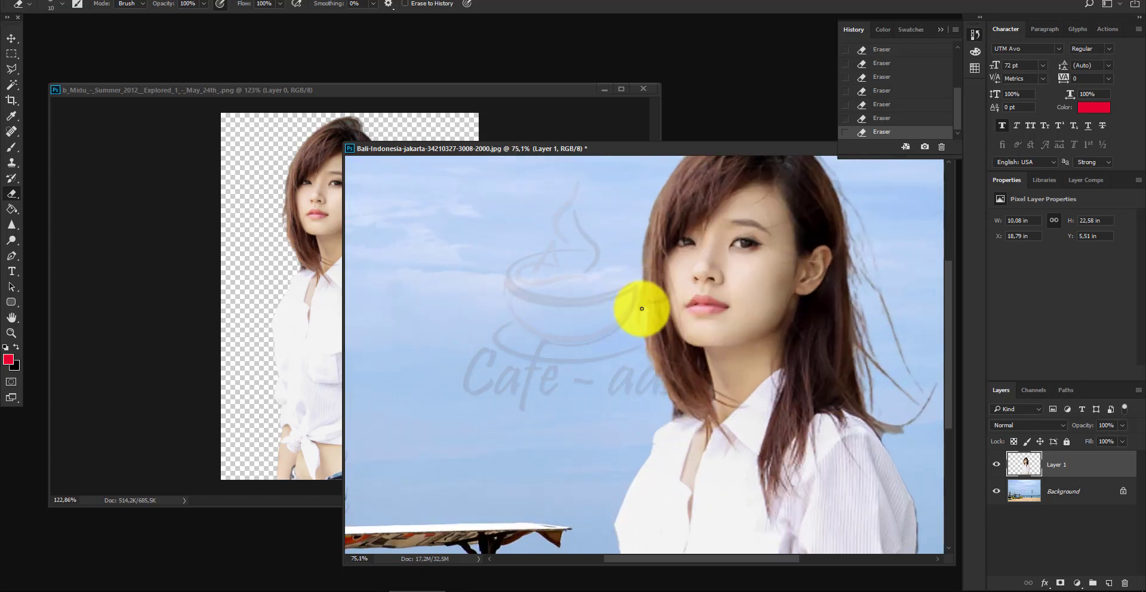
pyautogui.scroll(2, 637, 283)
pyautogui.scroll(-3, 582, 333)
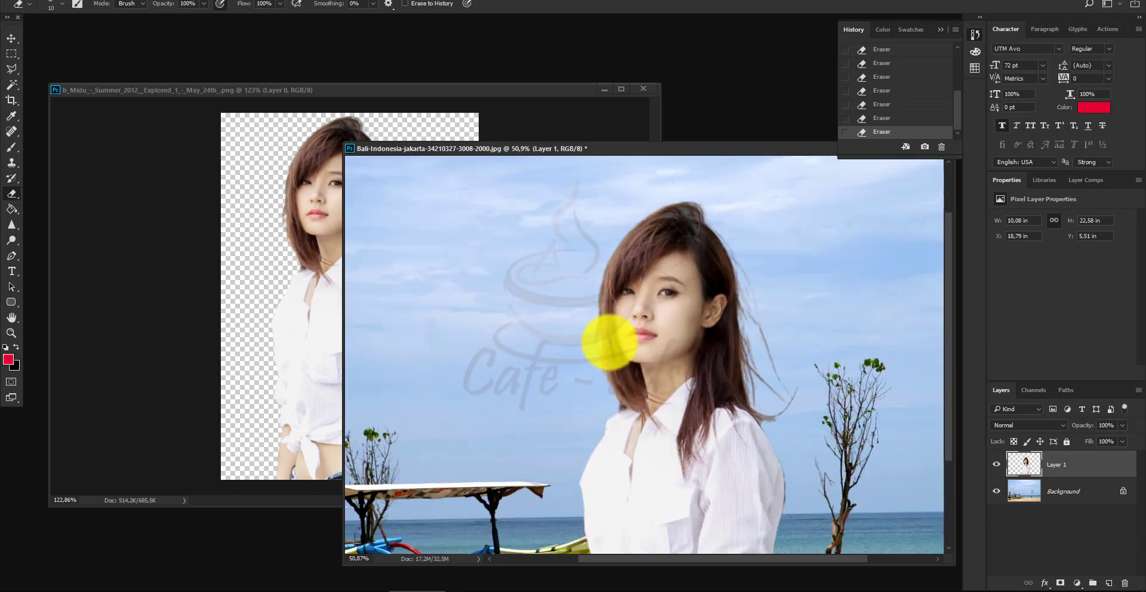
# - Switch to the Move tool and bring up Levels (Ctrl+L) for Layer 1
pyautogui.click(11, 37)
pyautogui.scroll(-1, 653, 440)
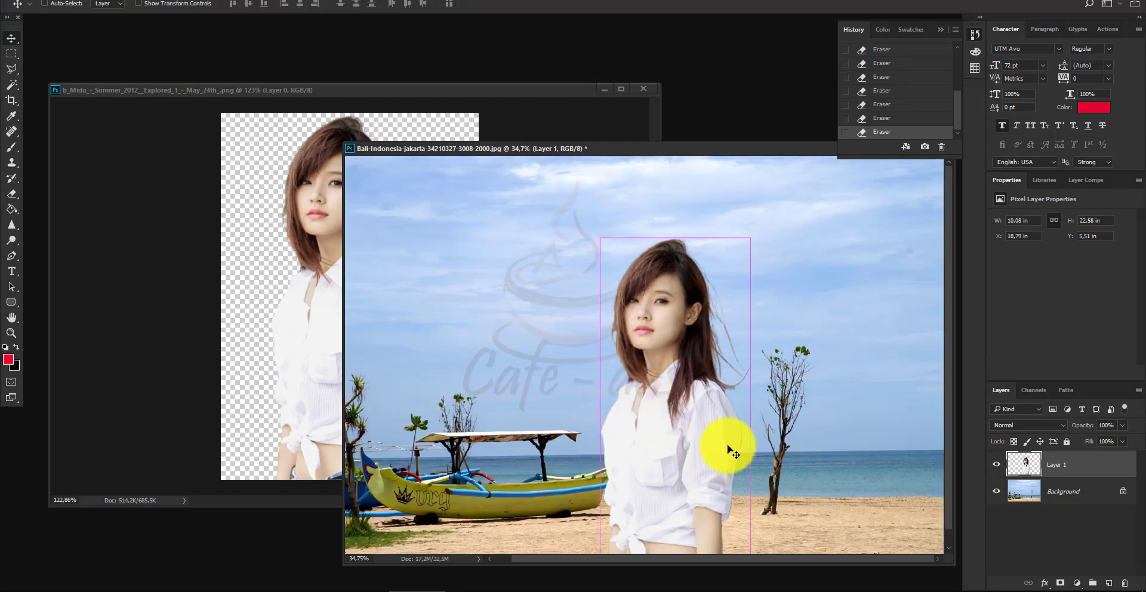
pyautogui.hotkey('ctrl', 'l')
# - Darken the girl's shadows slightly with Levels and apply it
pyautogui.moveTo(860, 473)
pyautogui.mouseDown()
pyautogui.moveTo(875, 474)
pyautogui.moveTo(849, 473)
pyautogui.mouseUp()
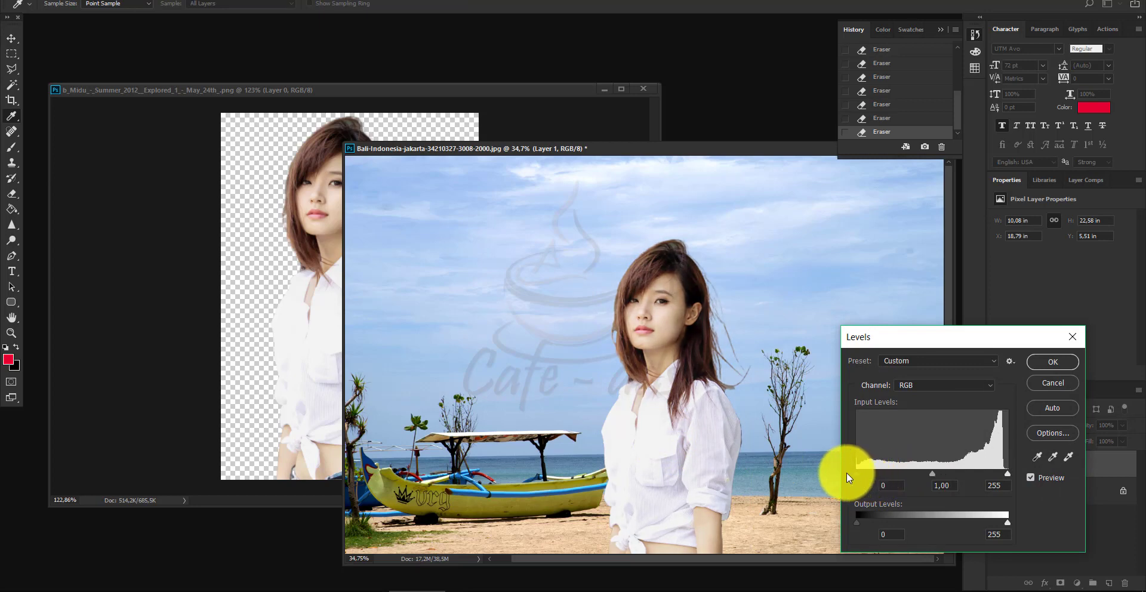
pyautogui.click(1054, 362)
pyautogui.hotkey('ctrl', '-')
pyautogui.hotkey('ctrl', '-')
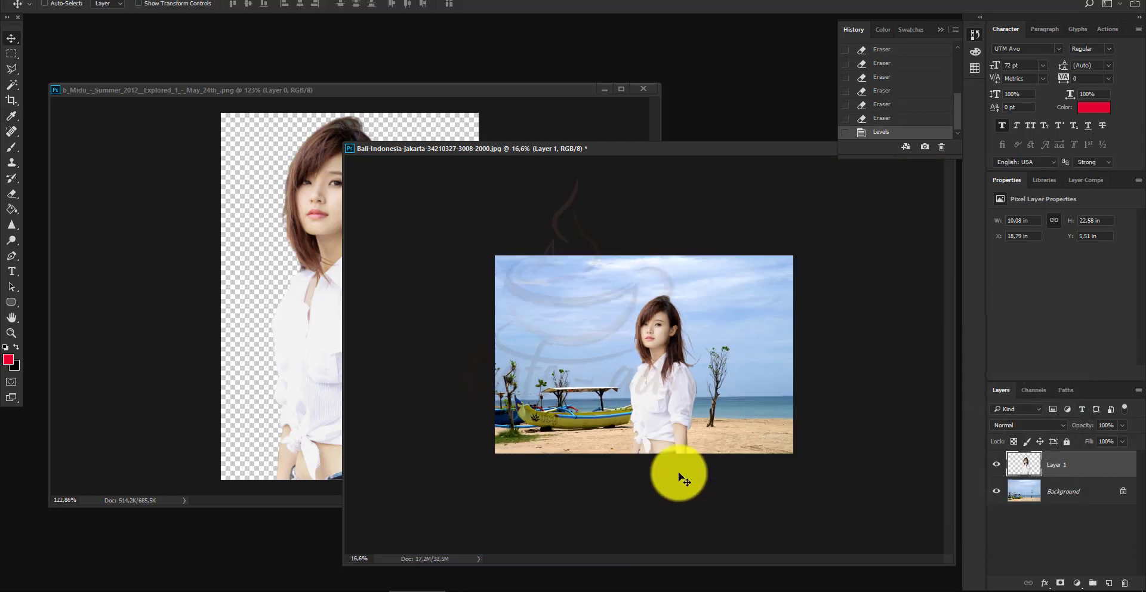
pyautogui.scroll(2, 776, 454)
pyautogui.scroll(3, 841, 426)
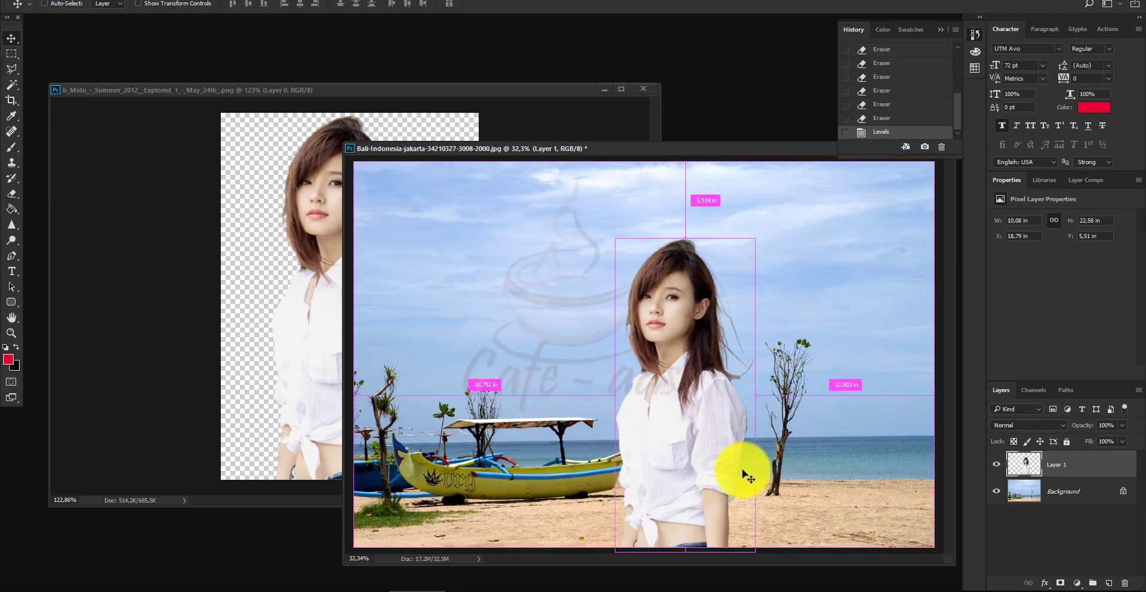
pyautogui.scroll(-1, 821, 438)
pyautogui.scroll(-1, 776, 403)
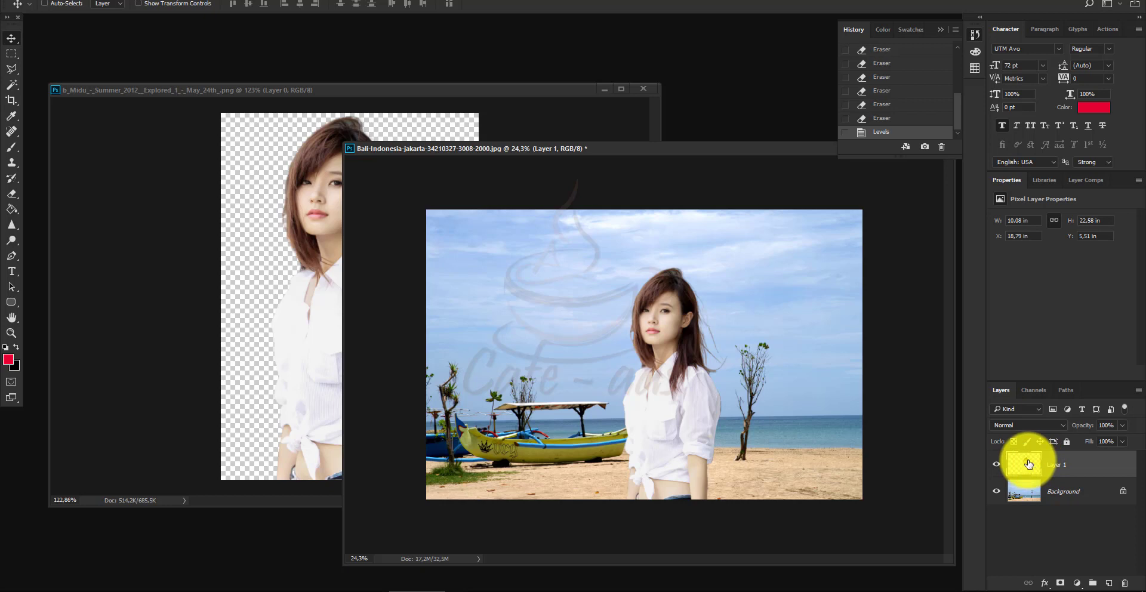
# - Shift the girl's midtones +17 toward red with Color Balance
pyautogui.hotkey('ctrl', 'b')
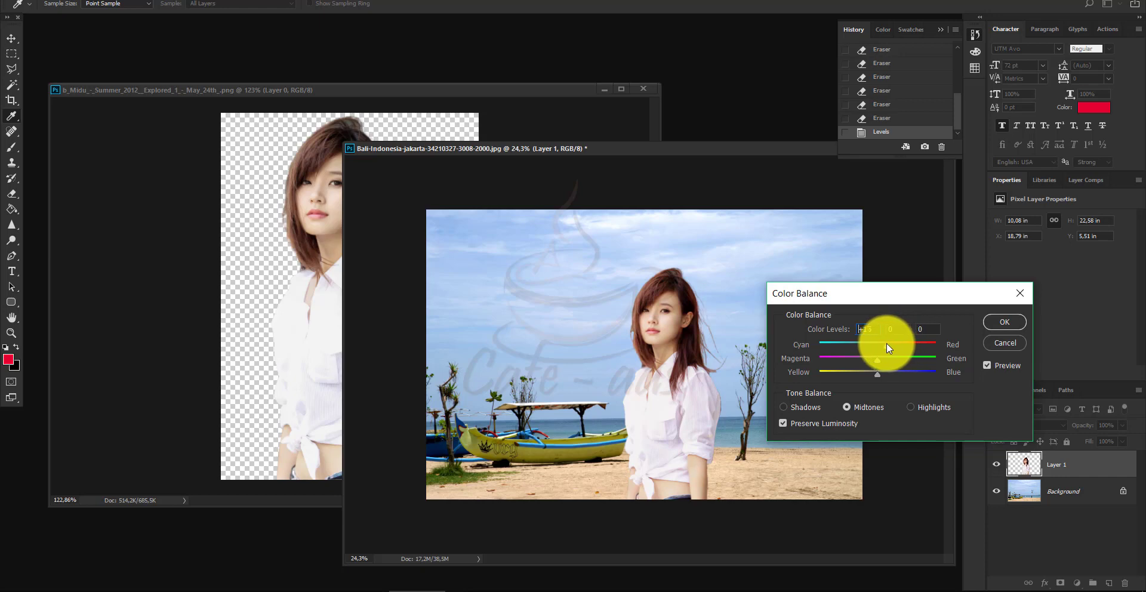
pyautogui.click(1005, 322)
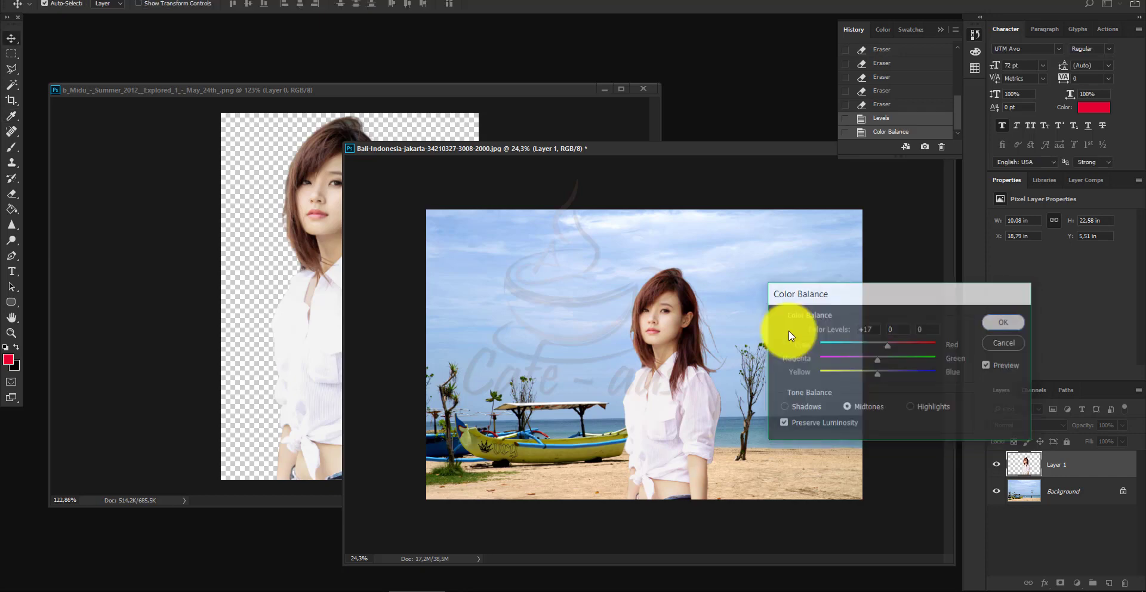
pyautogui.scroll(1, 712, 350)
# - Add an Outer Glow to the girl layer with white as its colour
pyautogui.click(1045, 584)
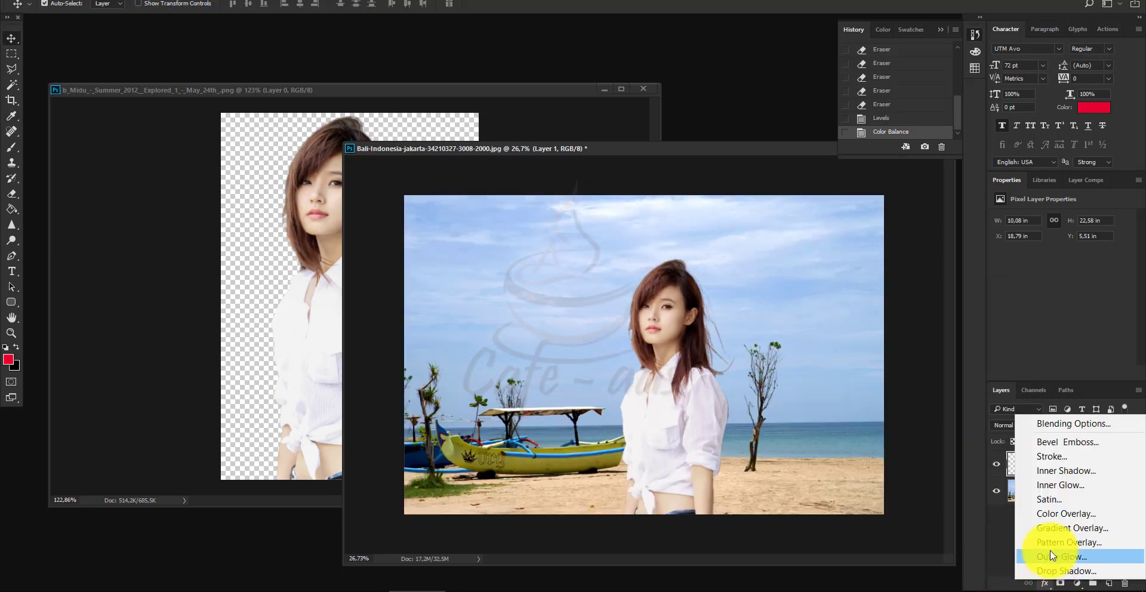
pyautogui.click(1048, 556)
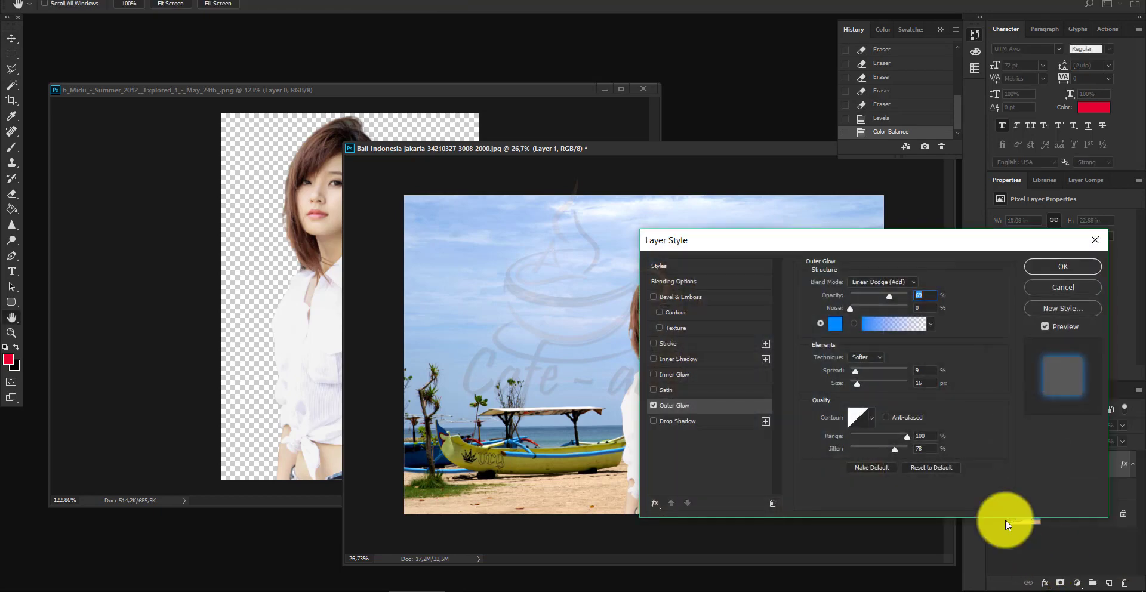
pyautogui.moveTo(754, 246); pyautogui.dragTo(814, 169)
pyautogui.click(890, 248)
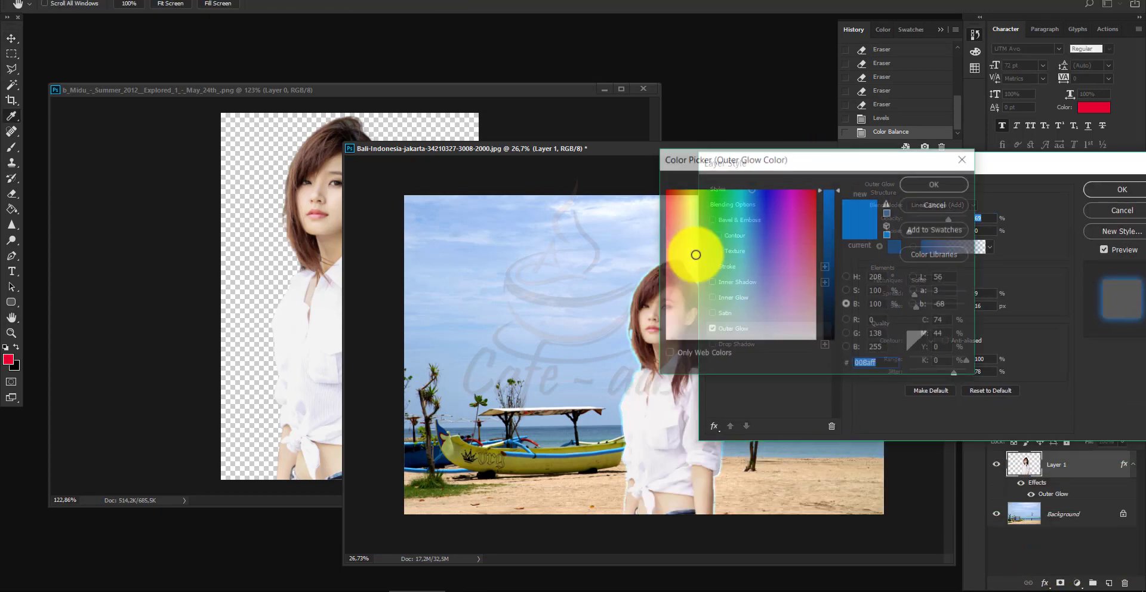
pyautogui.click(928, 184)
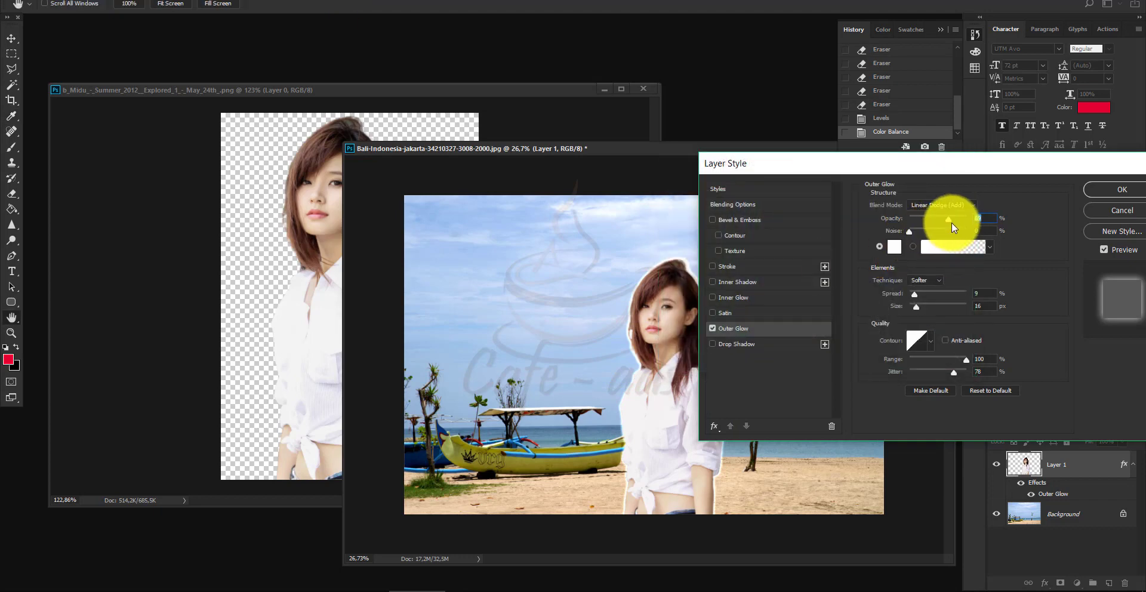
# - Lower the glow to 4% opacity, reduce its spread and size, and apply it
pyautogui.moveTo(933, 220)
pyautogui.mouseDown()
pyautogui.moveTo(904, 223)
pyautogui.moveTo(919, 225)
pyautogui.mouseUp()
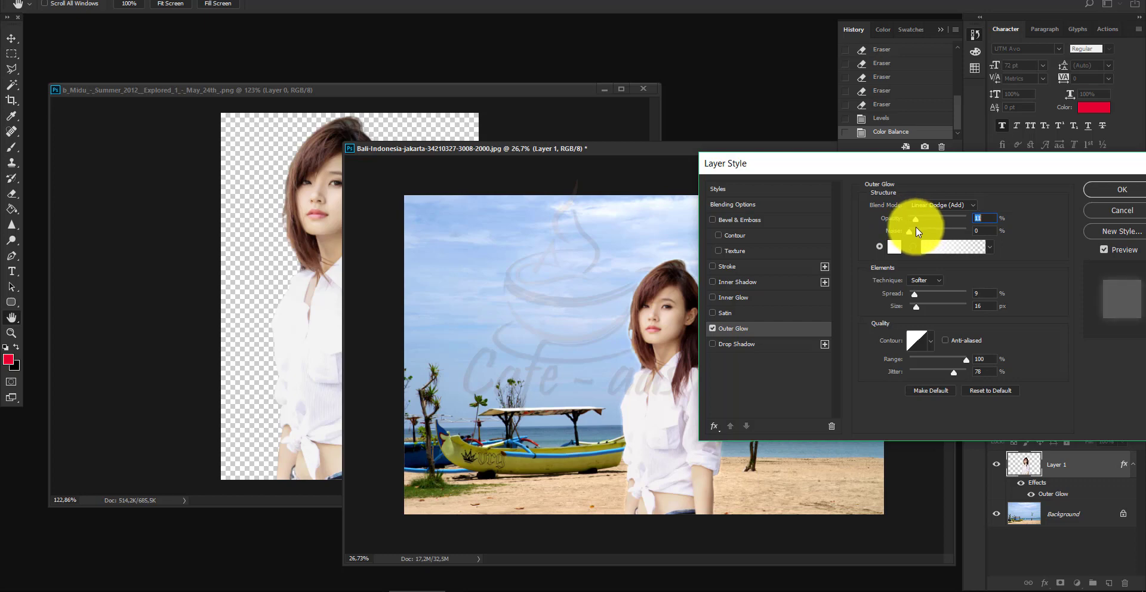
pyautogui.moveTo(907, 162); pyautogui.dragTo(863, 11)
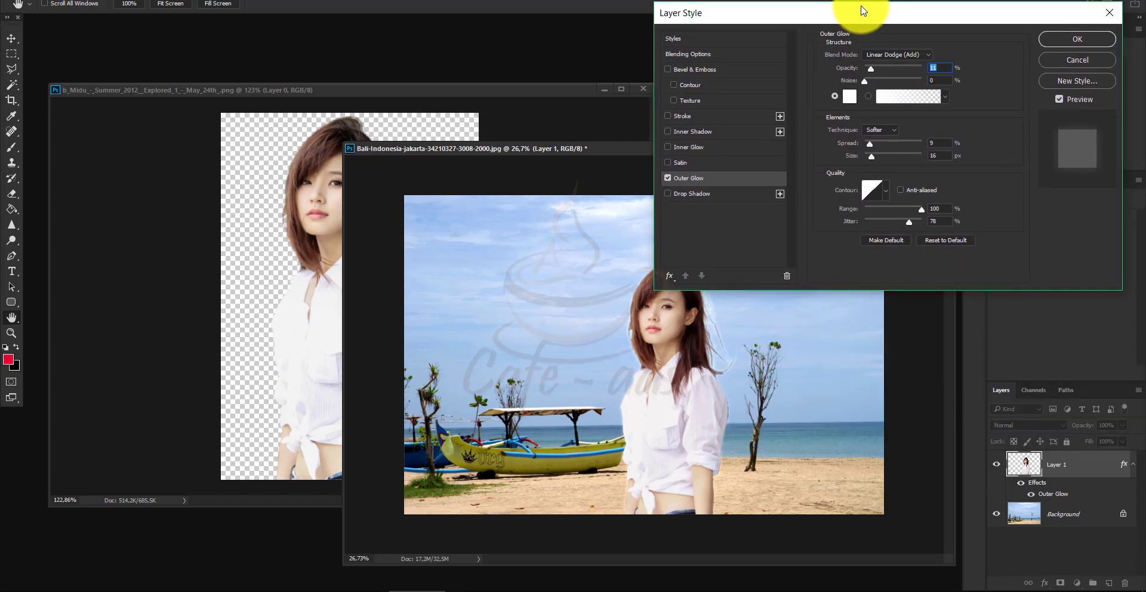
pyautogui.moveTo(872, 69); pyautogui.dragTo(867, 69)
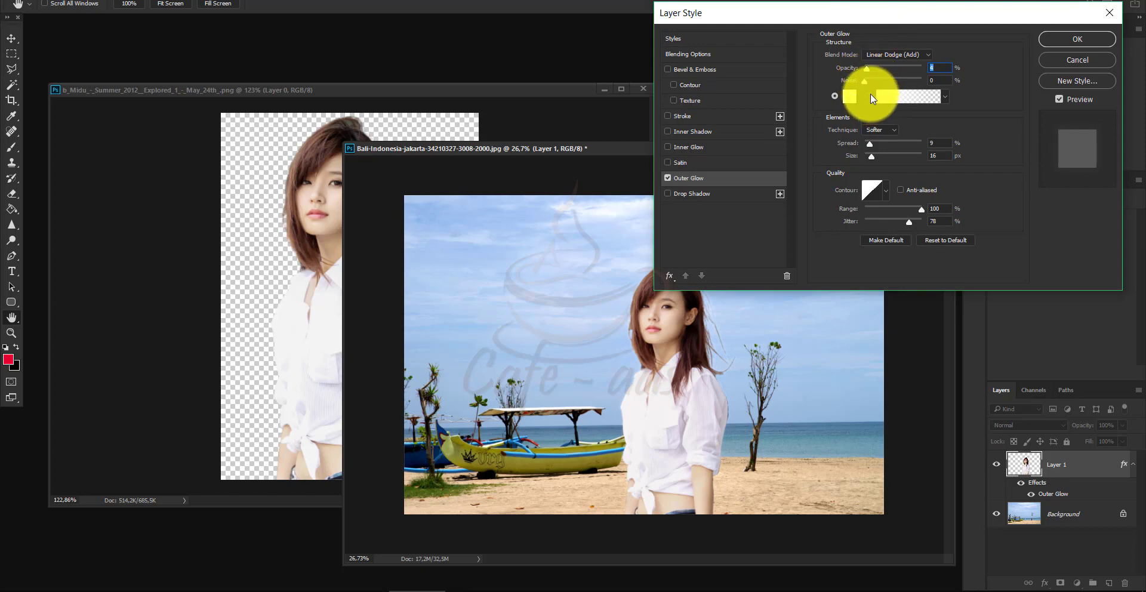
pyautogui.moveTo(869, 143); pyautogui.dragTo(890, 143)
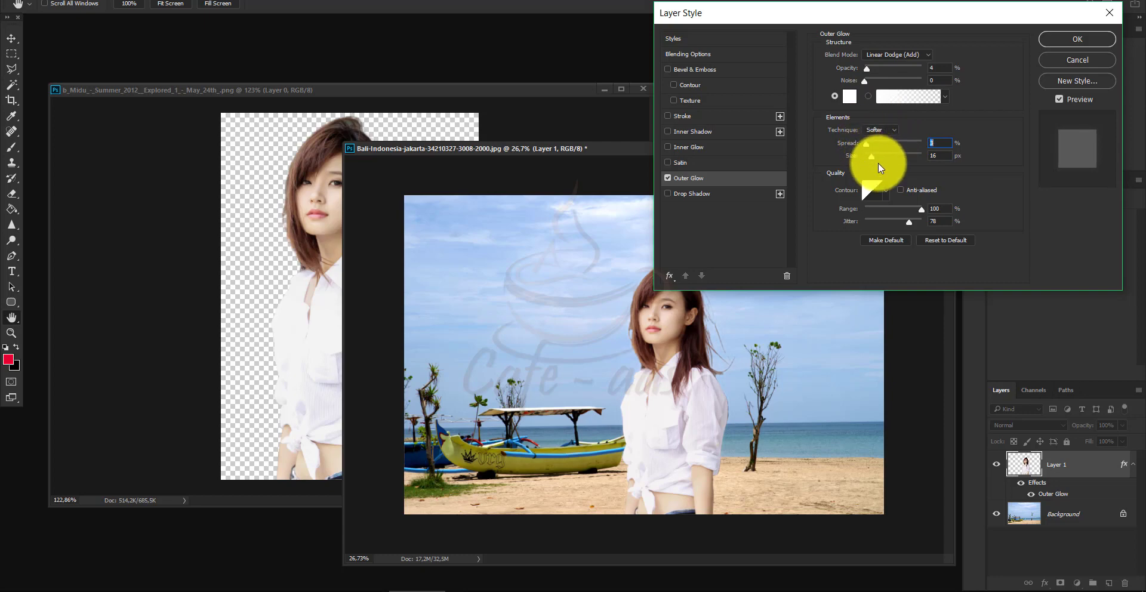
pyautogui.write('3')
pyautogui.moveTo(873, 156); pyautogui.dragTo(869, 153)
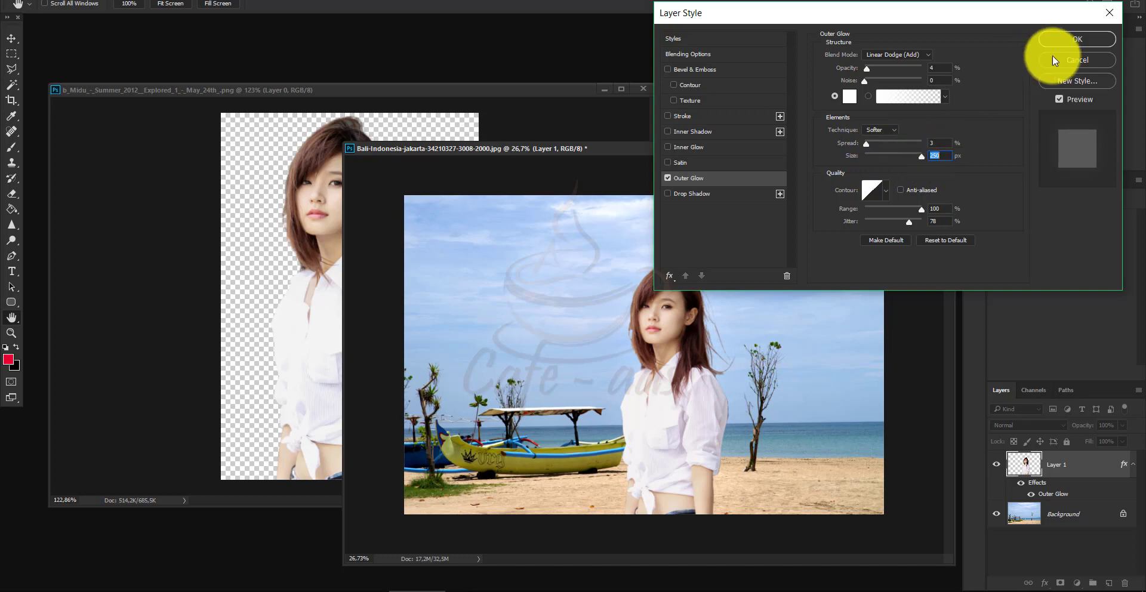
pyautogui.press('Return')
# - Nudge Layer 0 slightly right in the b_Midu cutout document
pyautogui.scroll(-2, 747, 394)
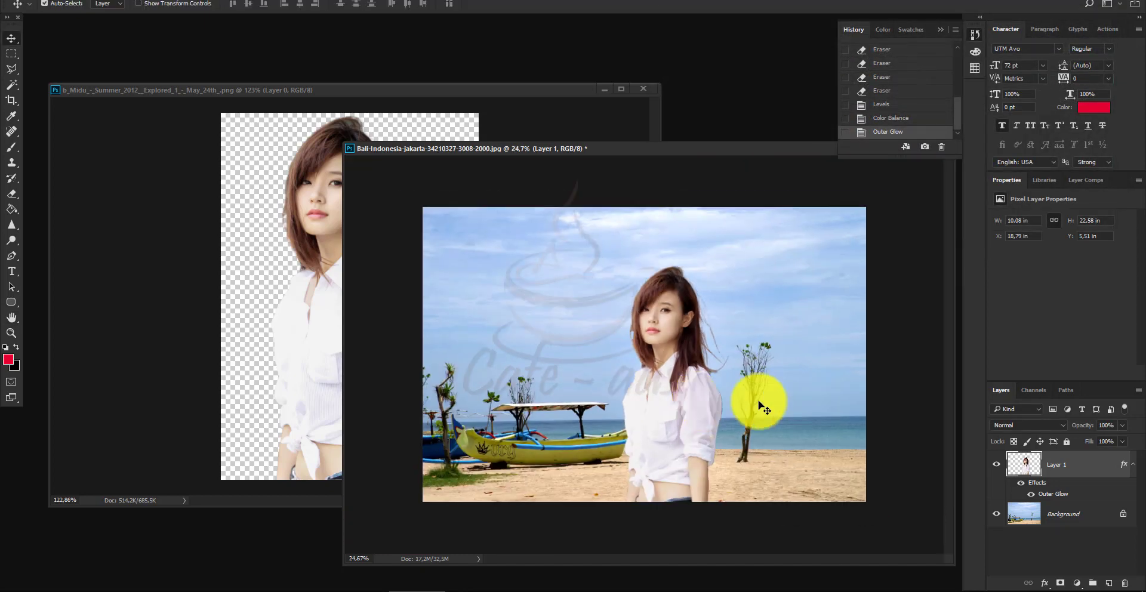
pyautogui.scroll(3, 756, 421)
pyautogui.scroll(2, 710, 451)
pyautogui.scroll(-2, 711, 446)
pyautogui.scroll(1, 597, 389)
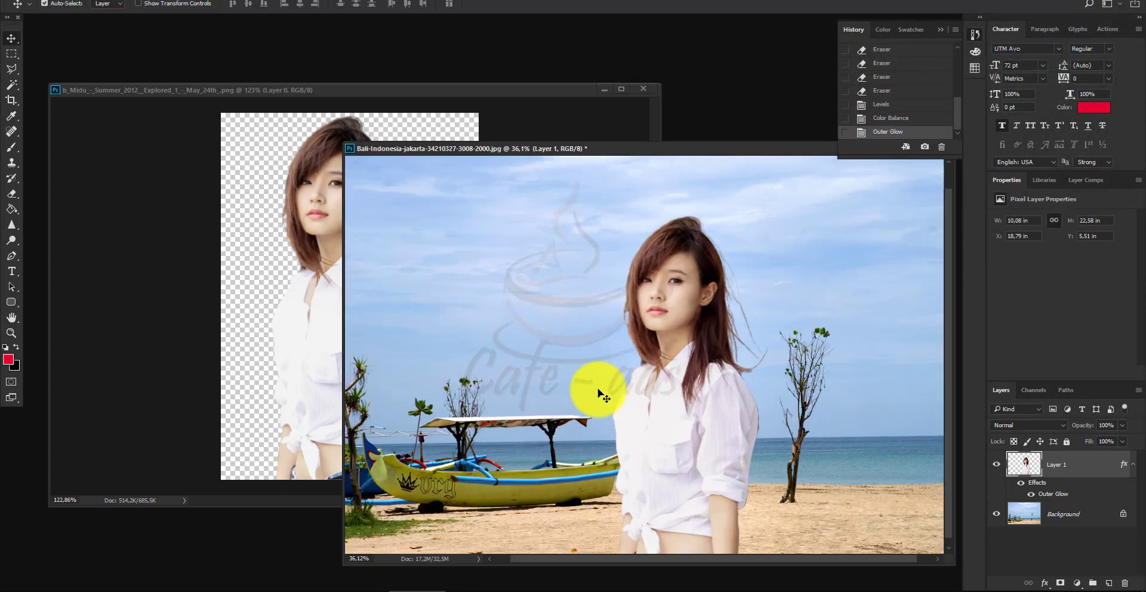
pyautogui.click(295, 222)
pyautogui.moveTo(295, 223)
pyautogui.mouseDown()
pyautogui.moveTo(408, 185)
pyautogui.moveTo(310, 222)
pyautogui.mouseUp()
# - Open hinh-anh-nguoi-mau-4.jpg as a floating document, then return to remove.bg in the browser
pyautogui.scroll(1, 303, 251)
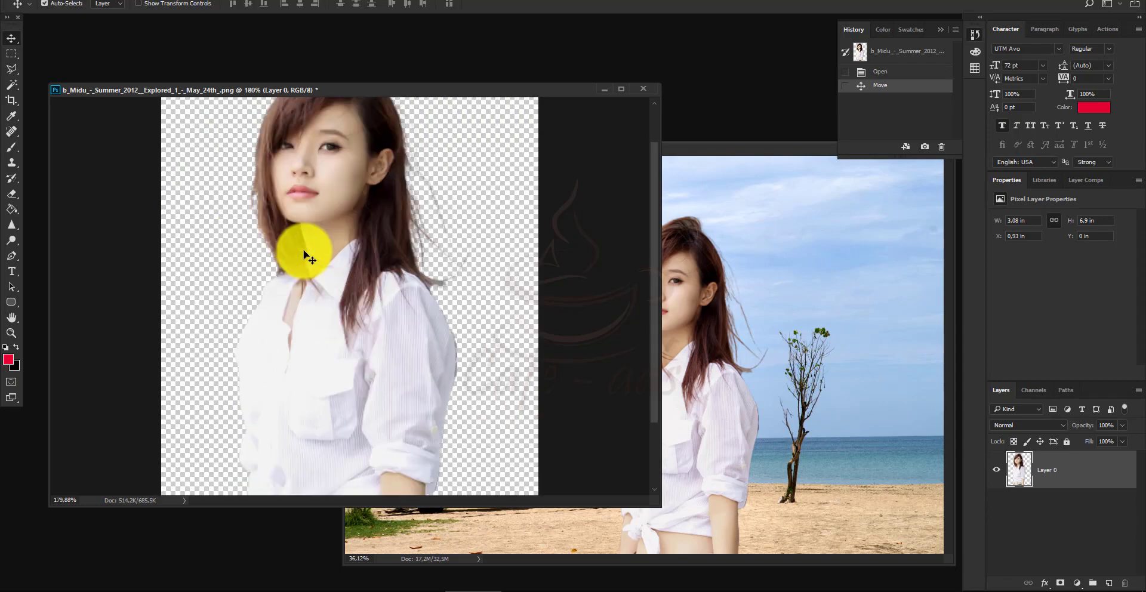
pyautogui.scroll(-2, 302, 251)
pyautogui.doubleClick(256, 540)
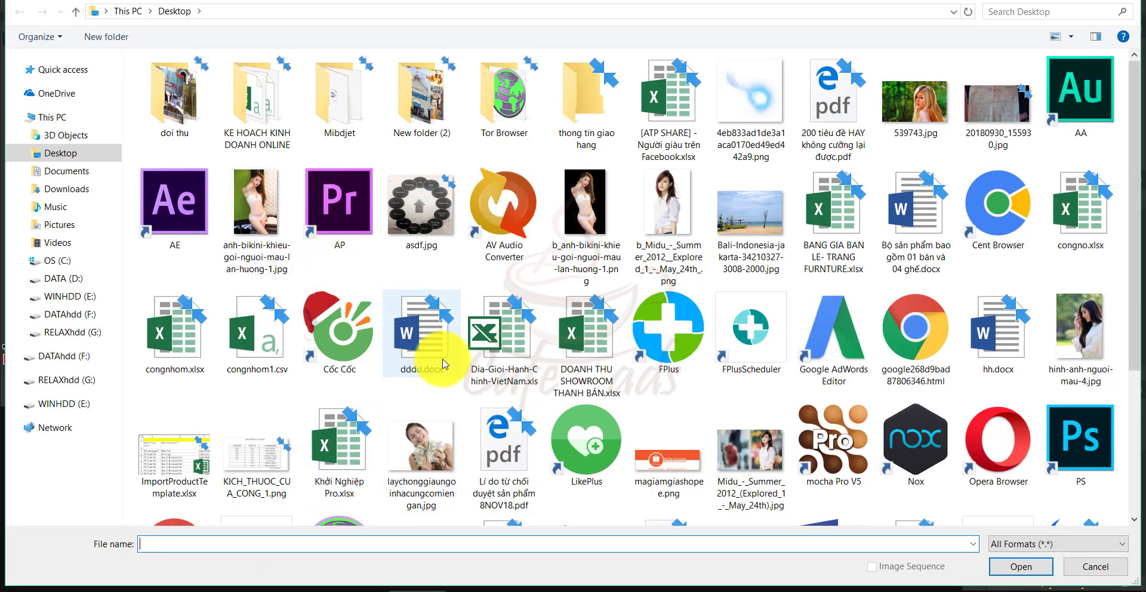
pyautogui.scroll(-3, 454, 388)
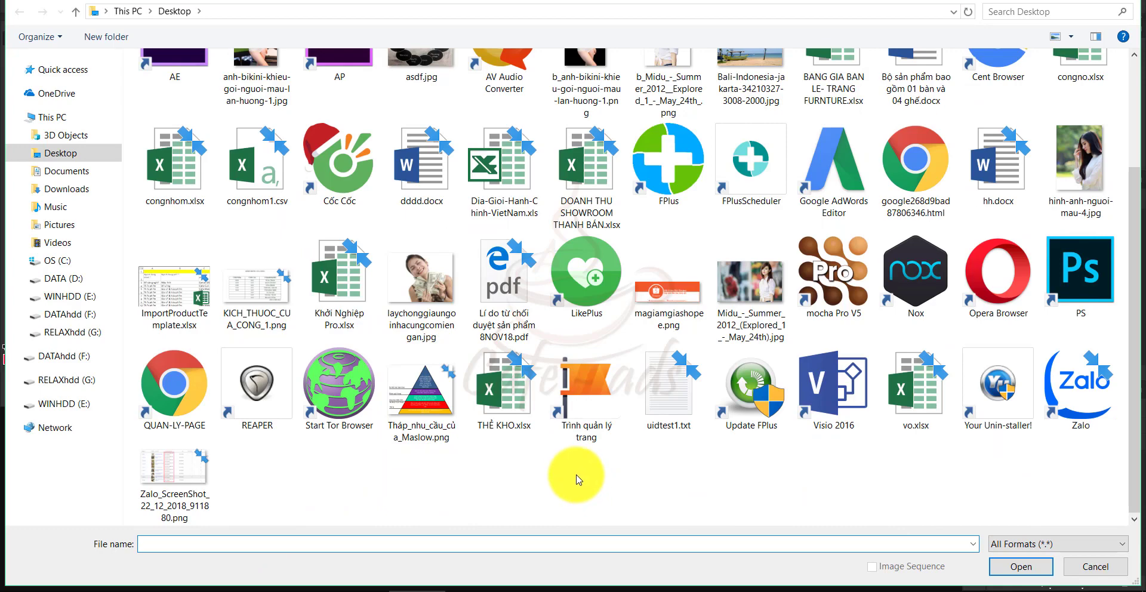
pyautogui.scroll(3, 583, 483)
pyautogui.click(1105, 325)
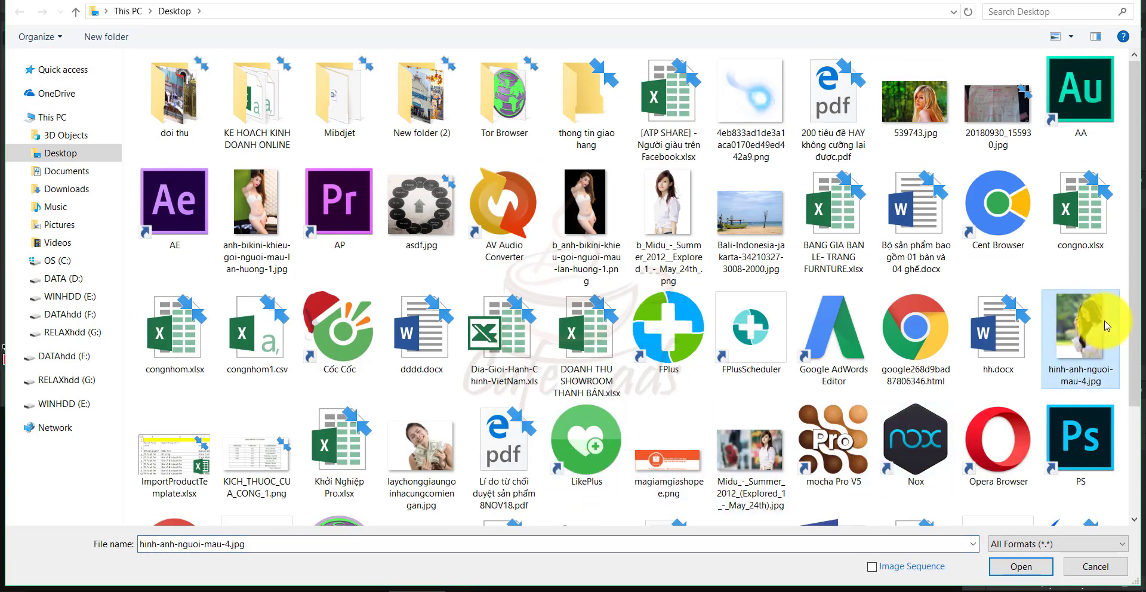
pyautogui.doubleClick(1107, 326)
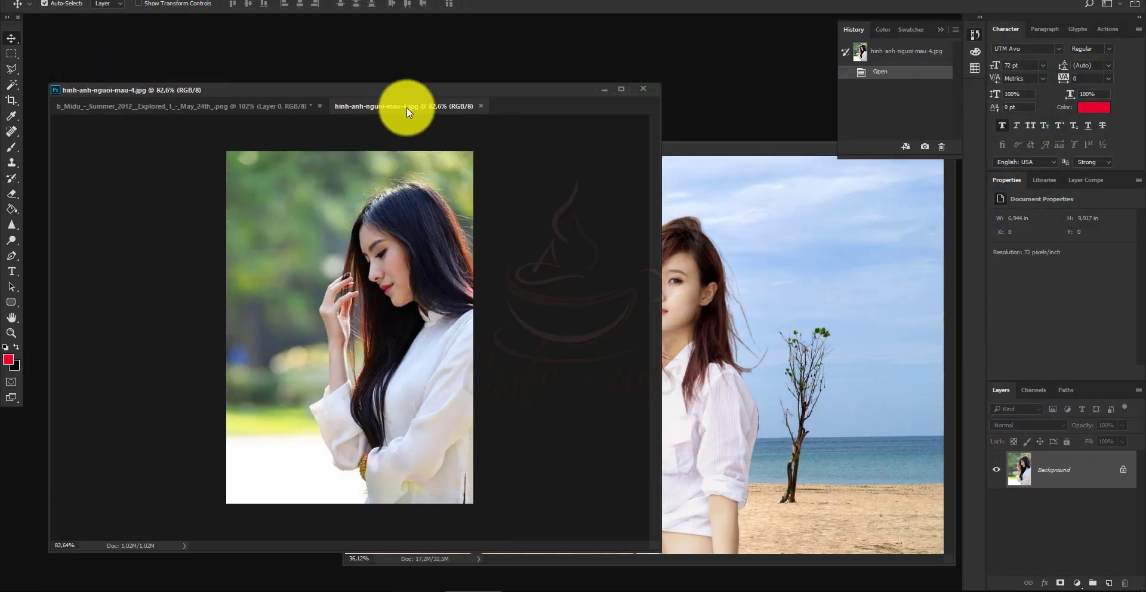
pyautogui.moveTo(407, 106); pyautogui.dragTo(412, 130)
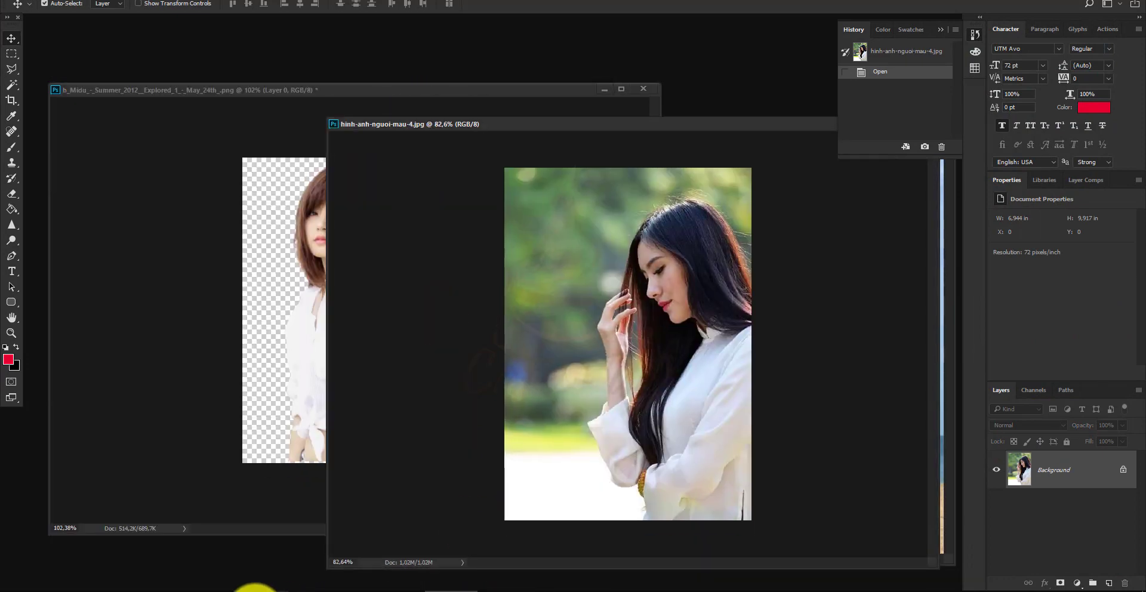
pyautogui.rightClick(245, 590)
# - Upload hinh-anh-nguoi-mau-4.jpg to remove.bg to get a transparent cutout of the dark-haired woman
pyautogui.click(277, 589)
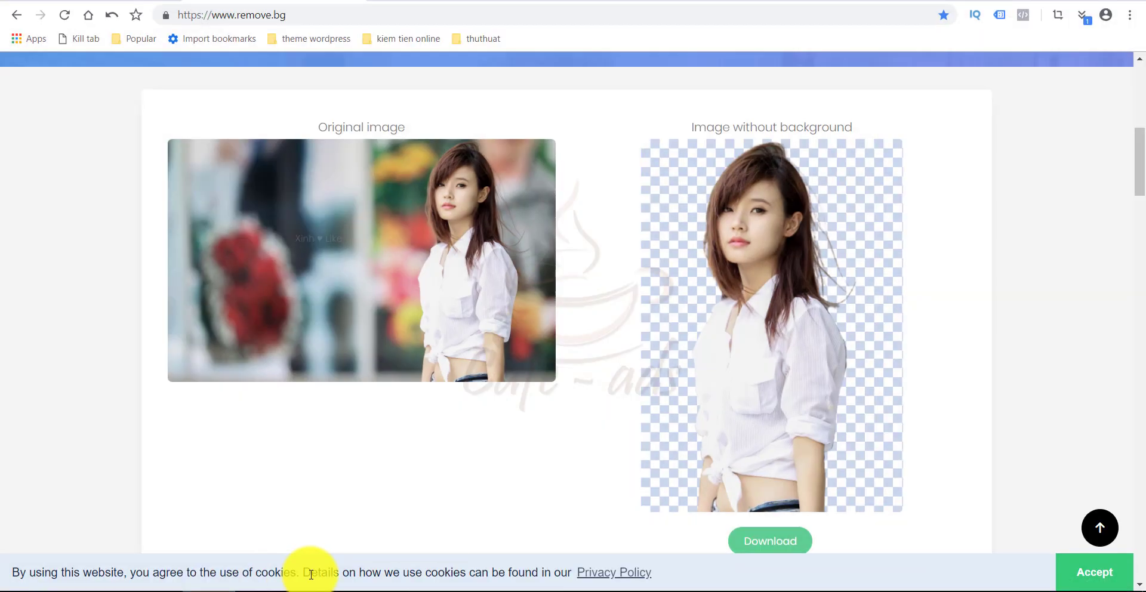
pyautogui.scroll(5, 409, 185)
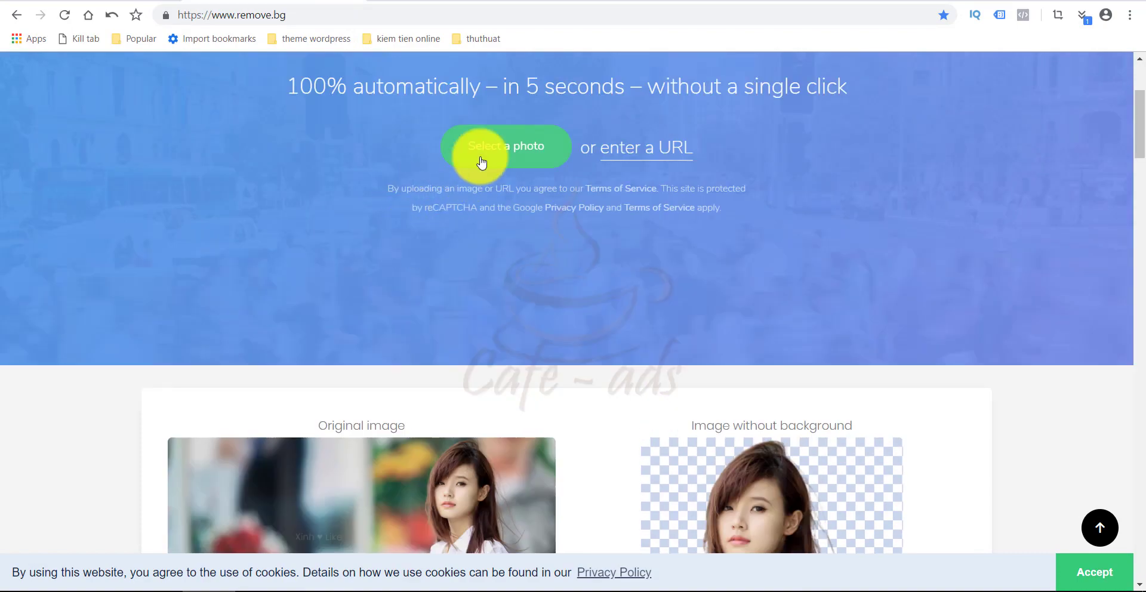
pyautogui.click(478, 167)
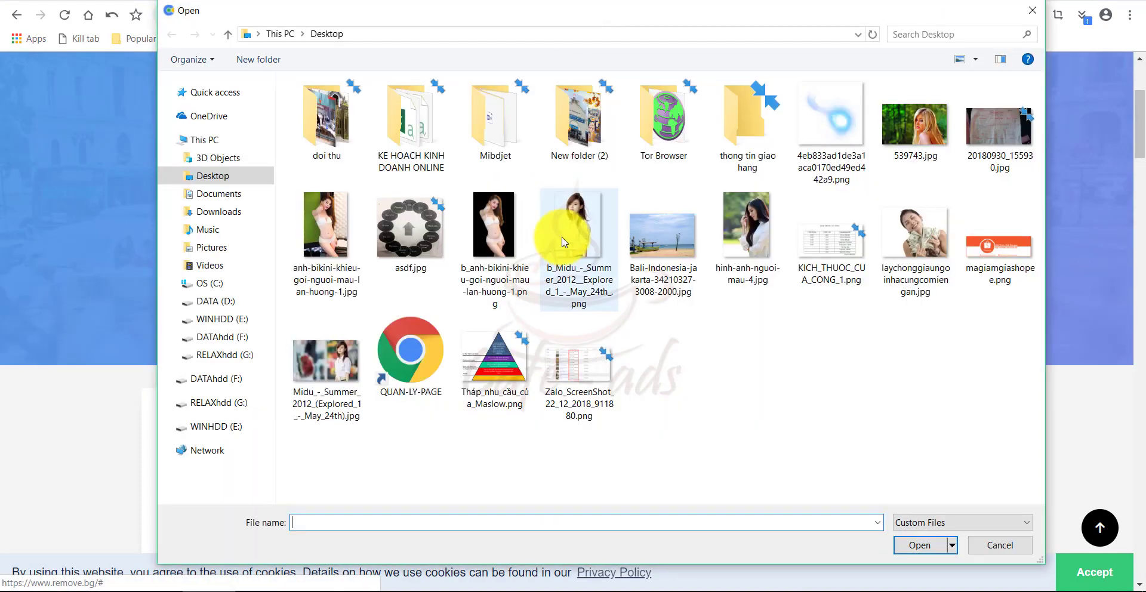
pyautogui.doubleClick(761, 234)
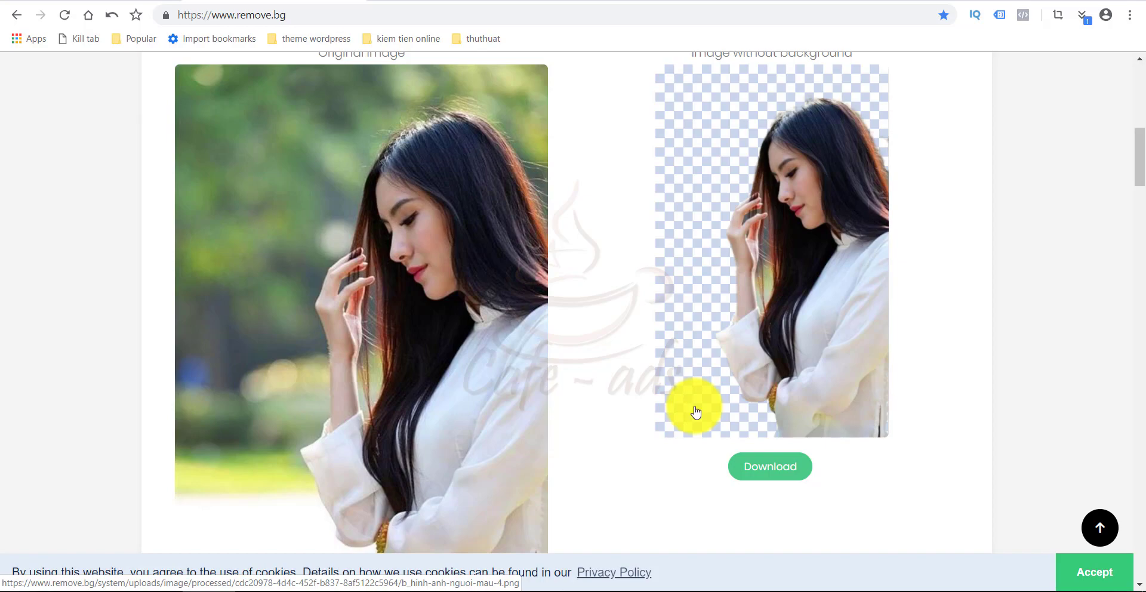
pyautogui.scroll(-5, 693, 409)
pyautogui.scroll(4, 692, 406)
pyautogui.scroll(6, 627, 359)
# - Upload another model photo from the Desktop to remove.bg for background removal
pyautogui.scroll(4, 543, 299)
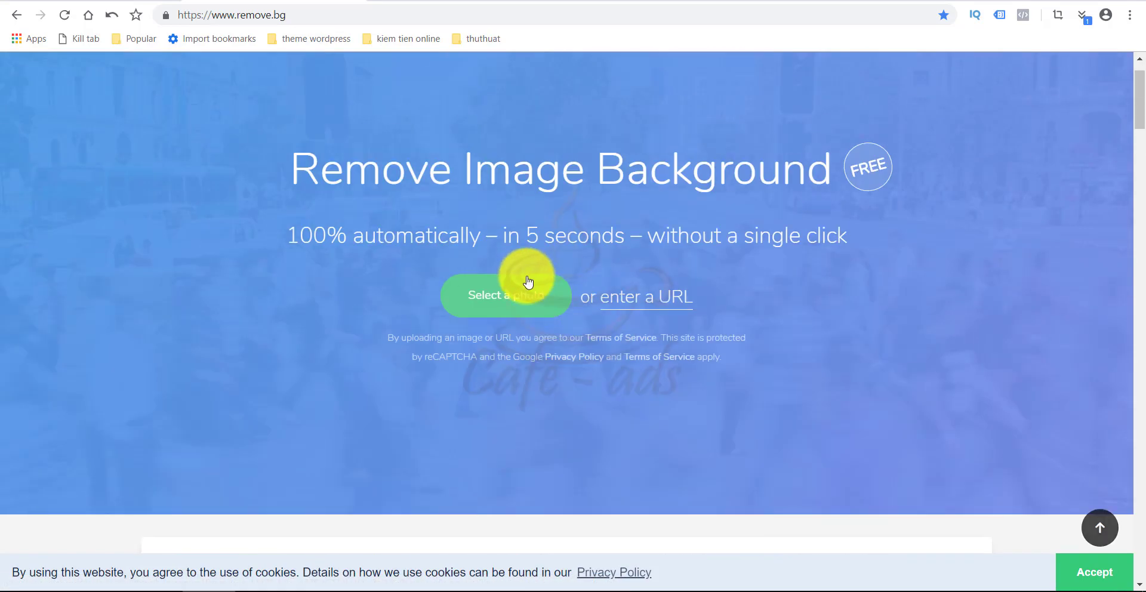
pyautogui.click(499, 290)
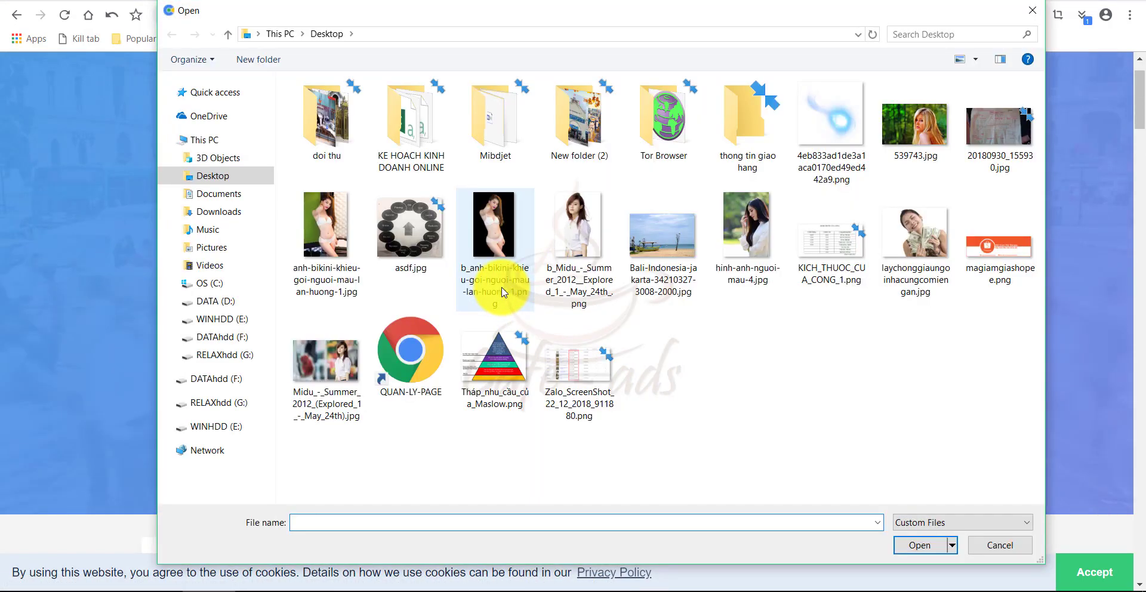
pyautogui.doubleClick(322, 230)
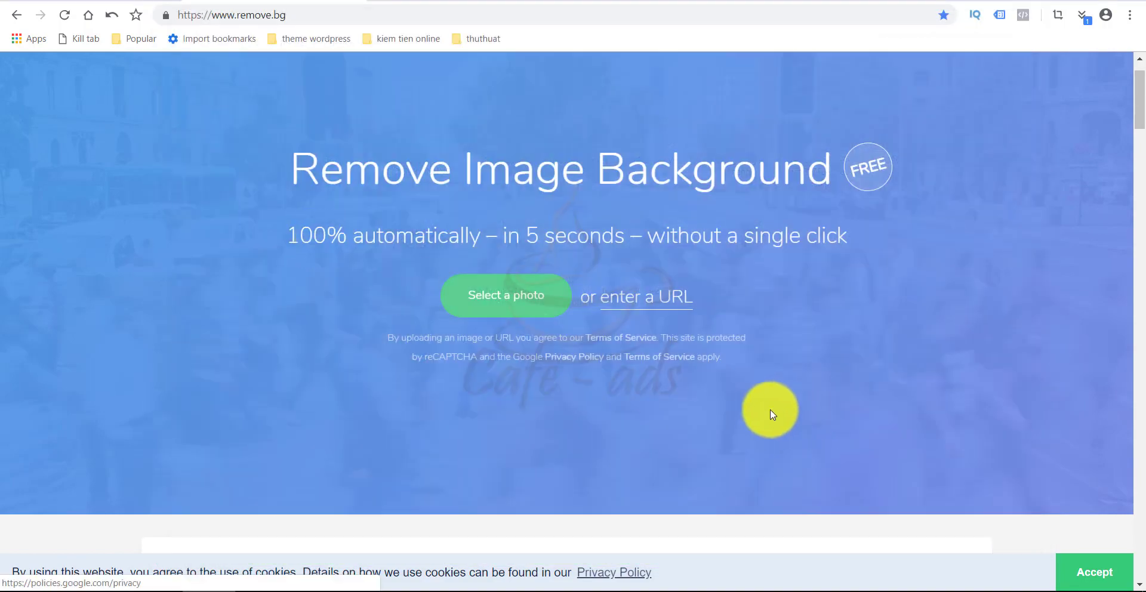